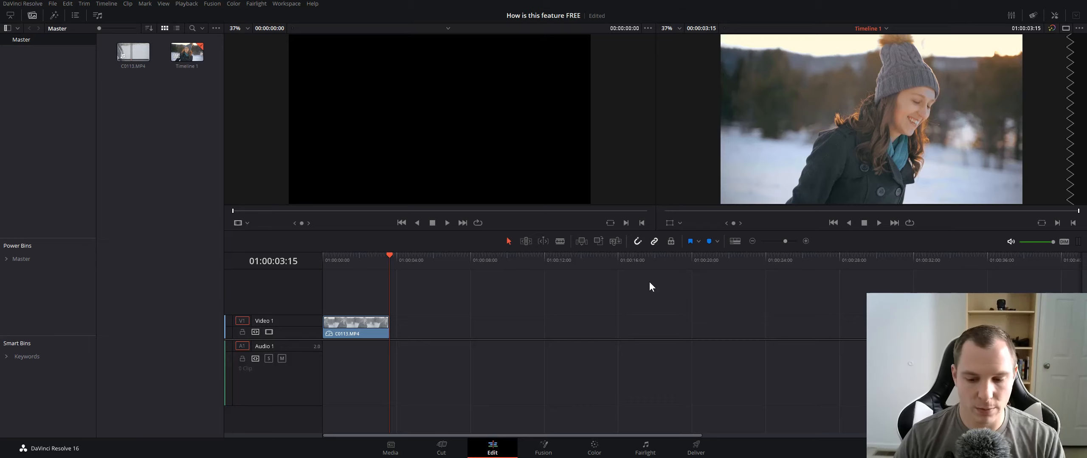
Step: Play the clip full screen from its start, and park the playhead at 01:00:02:11
{"action": "key", "text": "ctrl+f"}
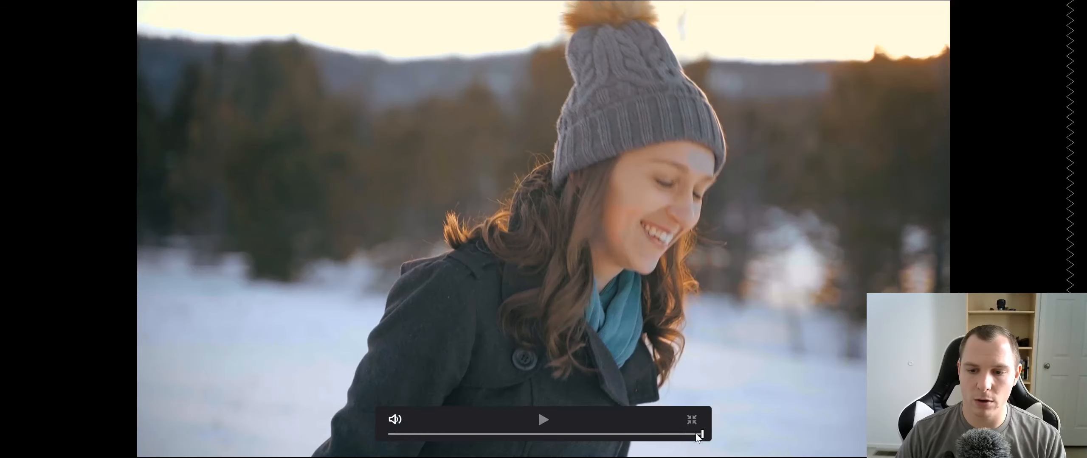
{"action": "key", "text": "Escape"}
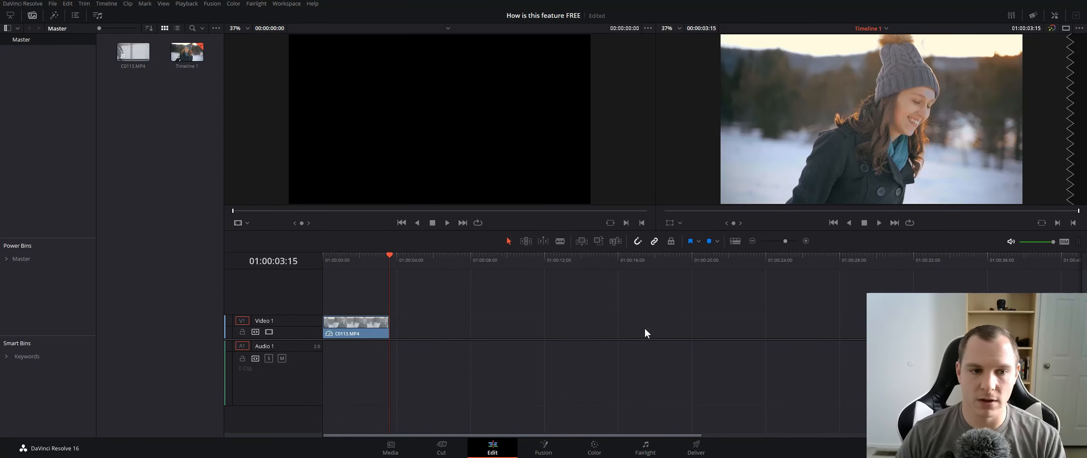
{"action": "left_click_drag", "start_coordinate": [375, 259], "coordinate": [319, 272]}
{"action": "key", "text": "space"}
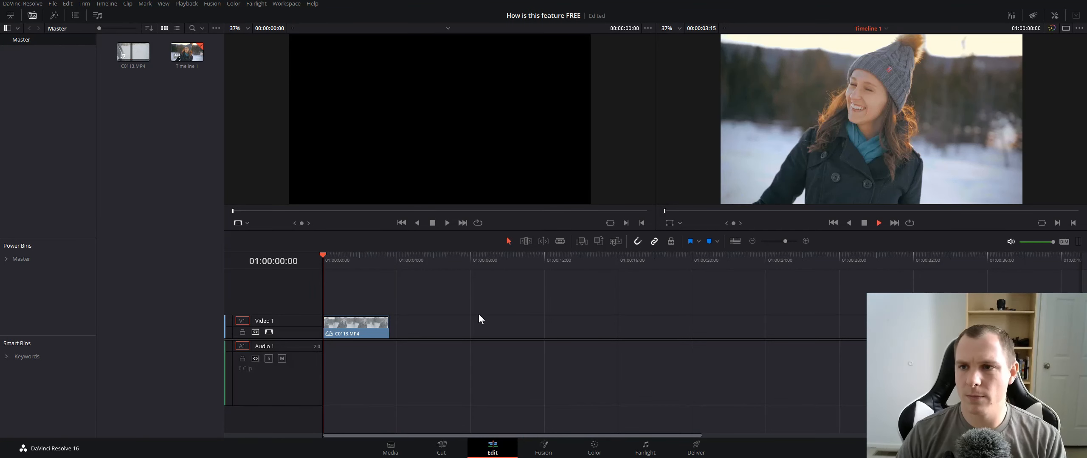
{"action": "key", "text": "p"}
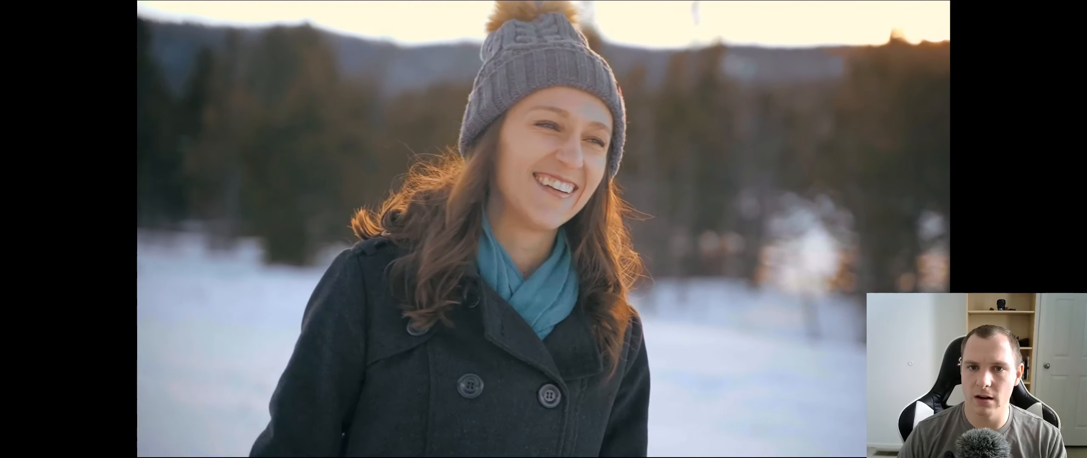
{"action": "key", "text": "Escape"}
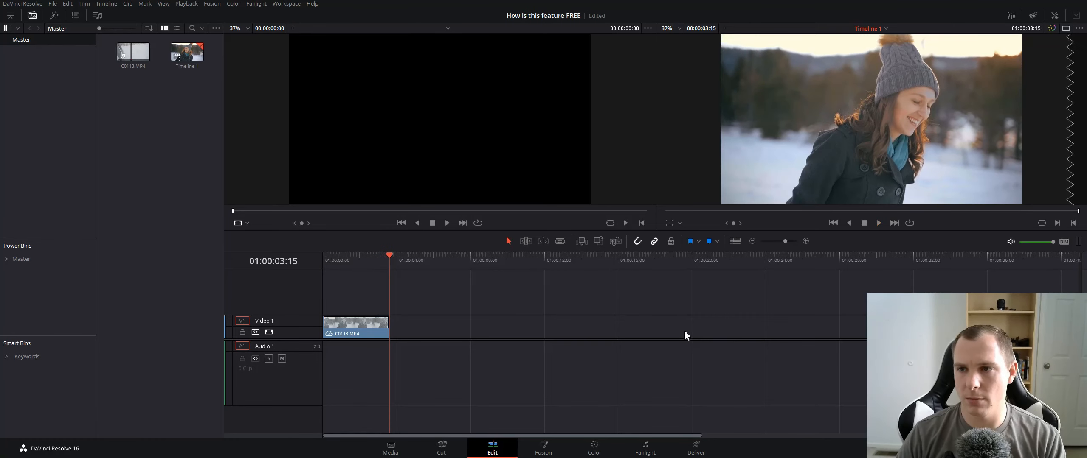
{"action": "left_click_drag", "start_coordinate": [377, 259], "coordinate": [368, 276]}
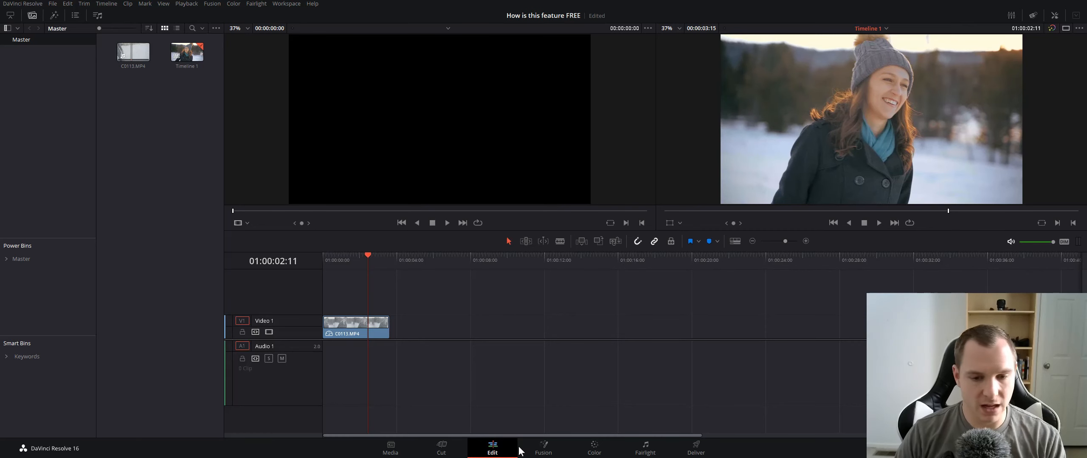
Step: Open the Color page and reposition the whole node chain slightly in the node graph
{"action": "left_click", "coordinate": [593, 447]}
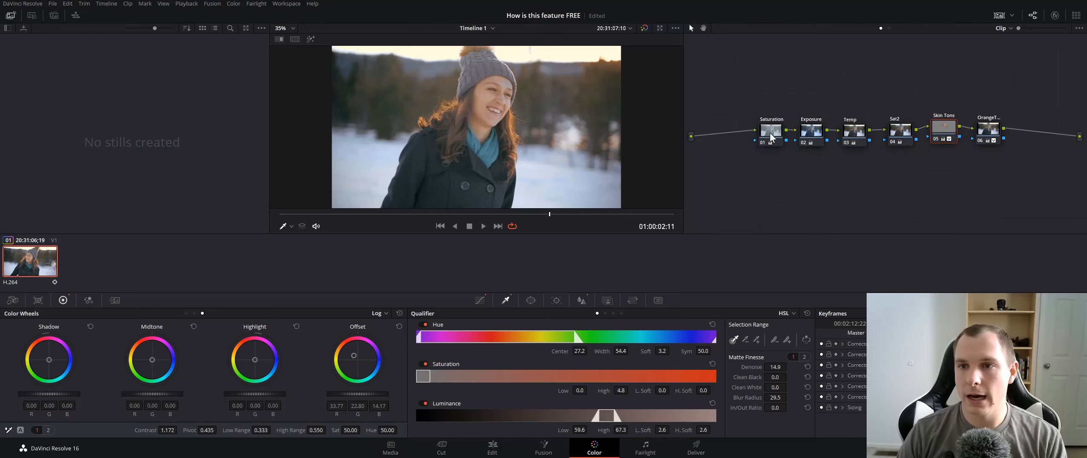
{"action": "left_click_drag", "start_coordinate": [782, 96], "coordinate": [1008, 164]}
{"action": "mouse_move", "coordinate": [979, 132]}
{"action": "left_mouse_down"}
{"action": "mouse_move", "coordinate": [956, 120]}
{"action": "mouse_move", "coordinate": [962, 129]}
{"action": "left_mouse_up"}
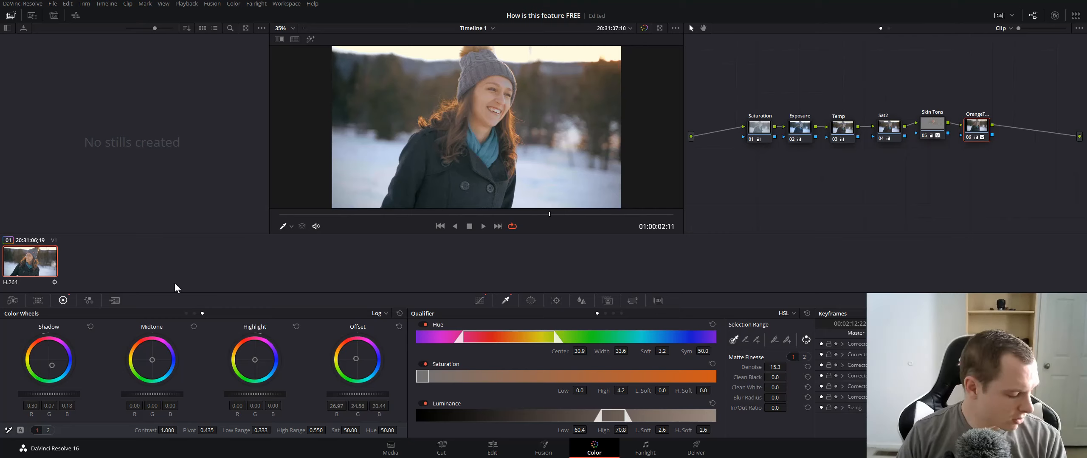
Step: Play the clip while bypassing and restoring all grades to compare the ungraded and graded footage
{"action": "left_click", "coordinate": [644, 28]}
{"action": "key", "text": "space"}
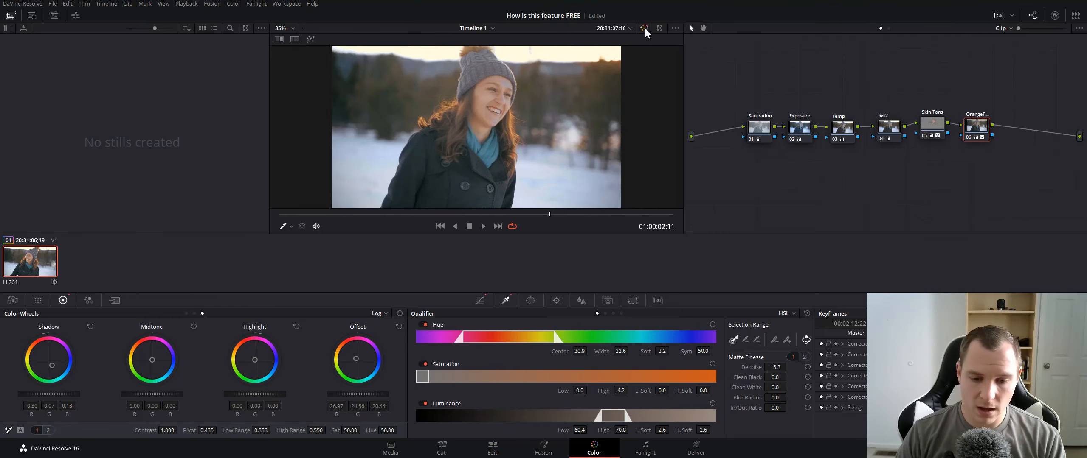
{"action": "left_click", "coordinate": [644, 28]}
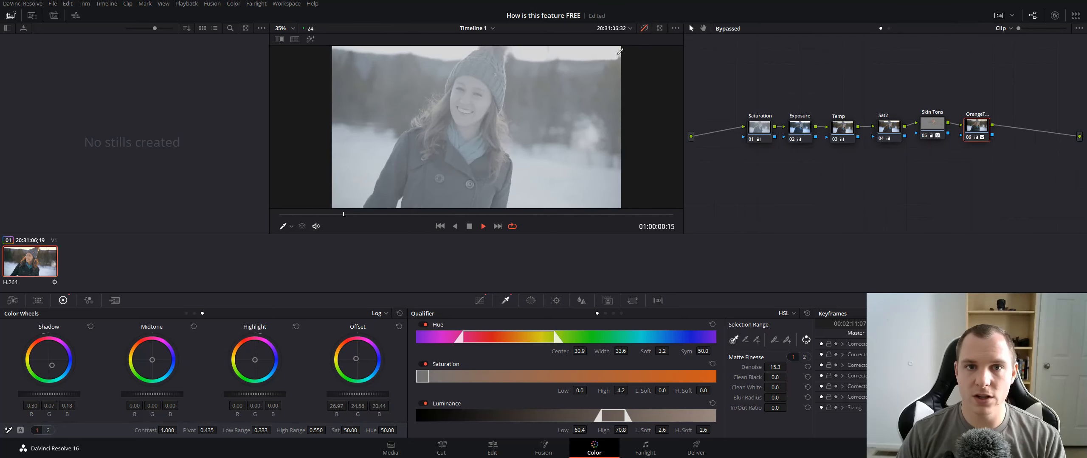
{"action": "key", "text": "space"}
{"action": "left_click", "coordinate": [645, 28]}
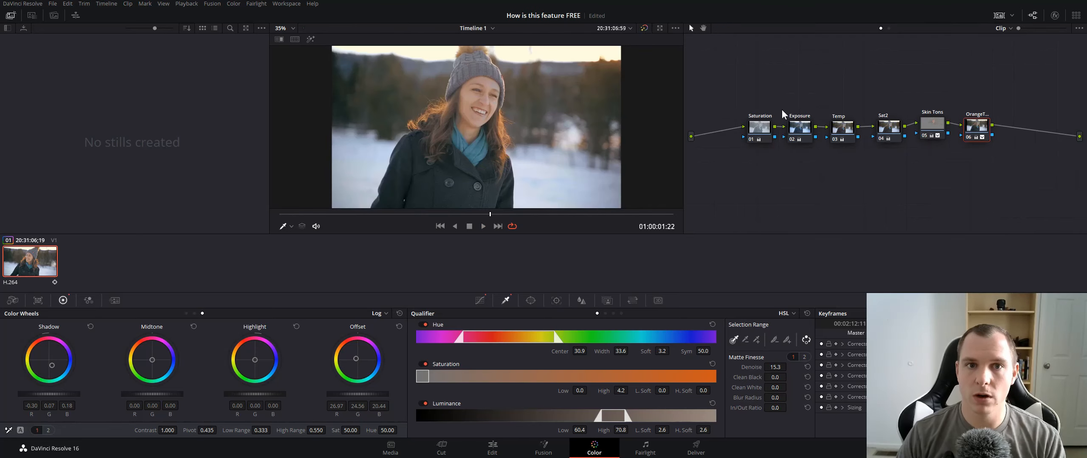
Step: Select the Skin Tons node and play the clip to review the skin in the finished grade
{"action": "left_click", "coordinate": [934, 128]}
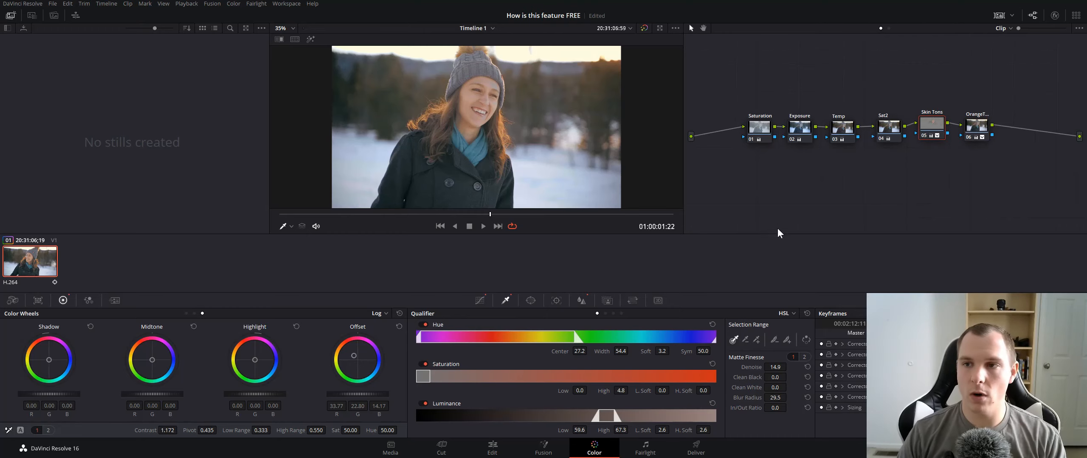
{"action": "left_click_drag", "start_coordinate": [933, 124], "coordinate": [936, 124]}
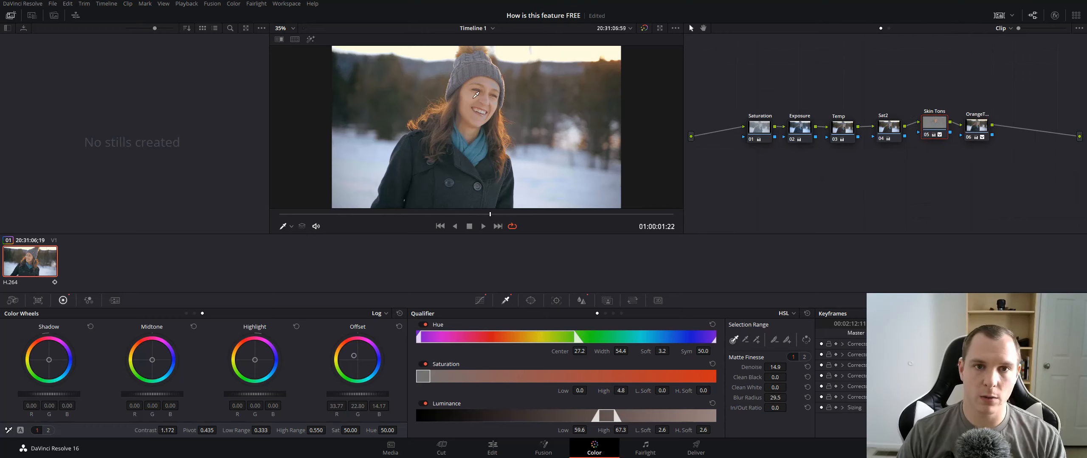
{"action": "key", "text": "space"}
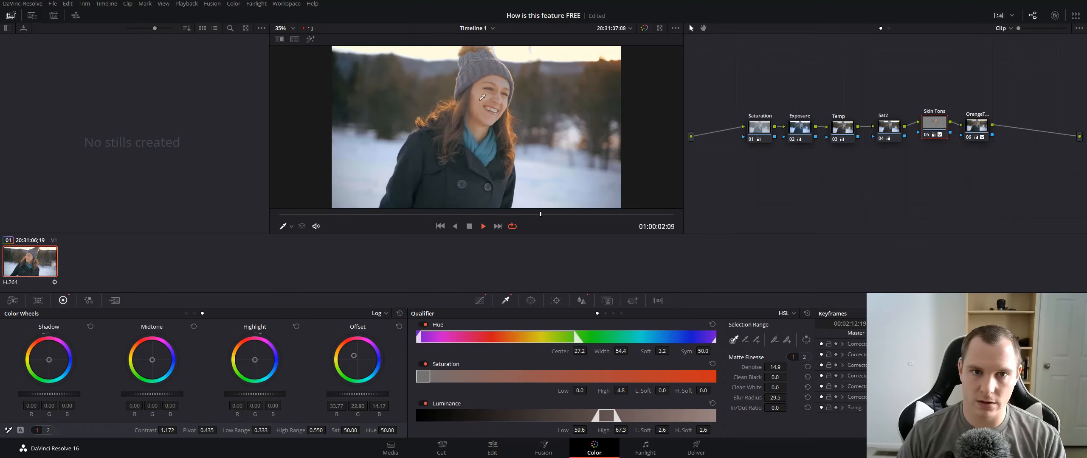
{"action": "key", "text": "space"}
Step: Show the Skin Tons node's selection in a split-screen comparison set to Highlight Modes
{"action": "left_click", "coordinate": [295, 40]}
{"action": "left_click", "coordinate": [642, 39]}
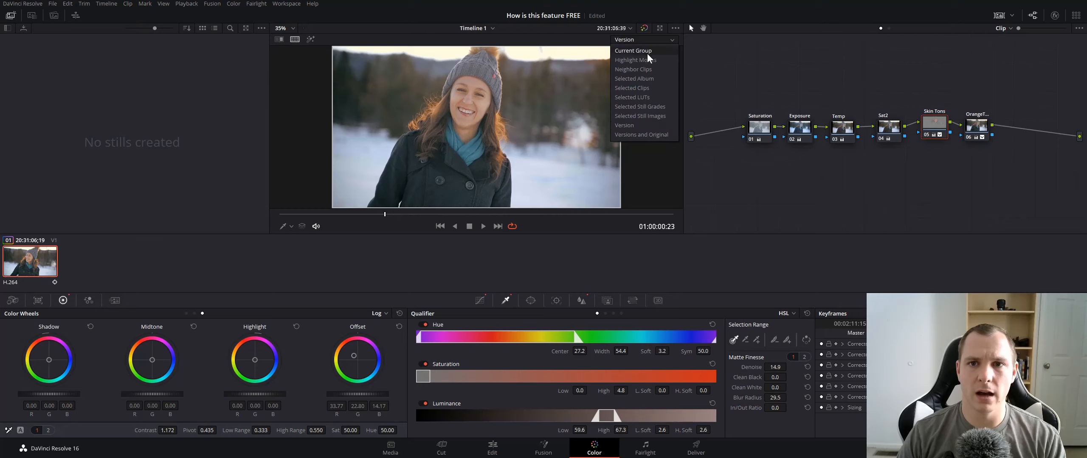
{"action": "left_click", "coordinate": [657, 64]}
{"action": "scroll", "coordinate": [526, 98], "scroll_direction": "up", "scroll_amount": 4}
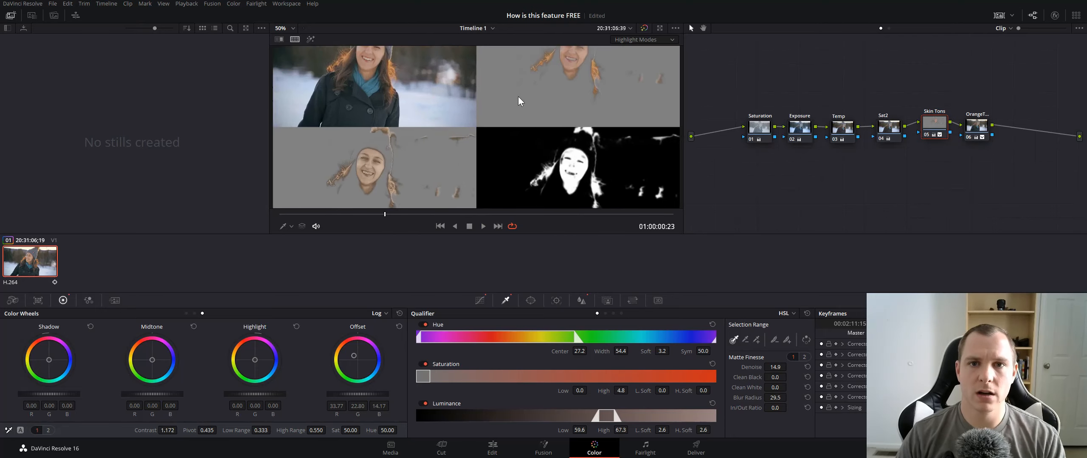
{"action": "scroll", "coordinate": [509, 106], "scroll_direction": "down", "scroll_amount": 4}
{"action": "left_click_drag", "start_coordinate": [504, 123], "coordinate": [503, 139]}
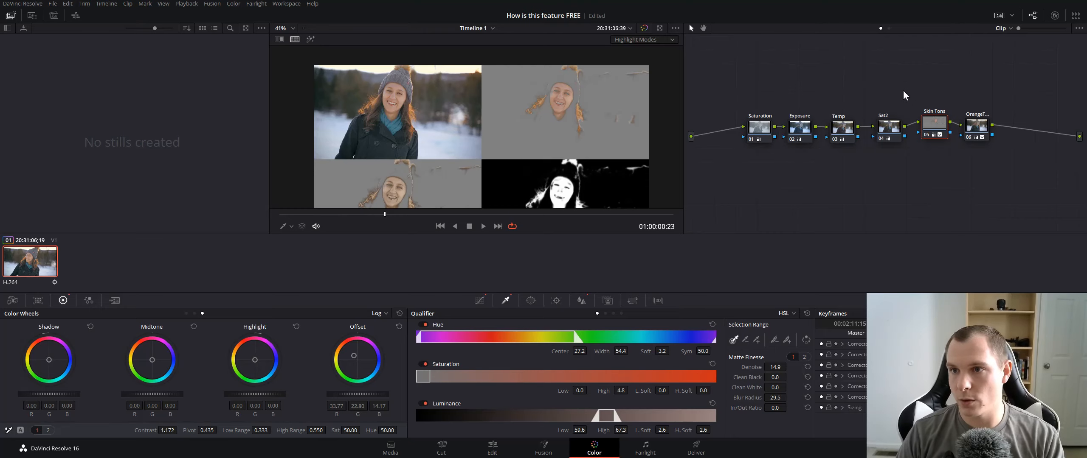
Step: Delete the Skin Tons node and the orange-teal node from the end of the node chain
{"action": "left_click_drag", "start_coordinate": [932, 86], "coordinate": [1000, 153]}
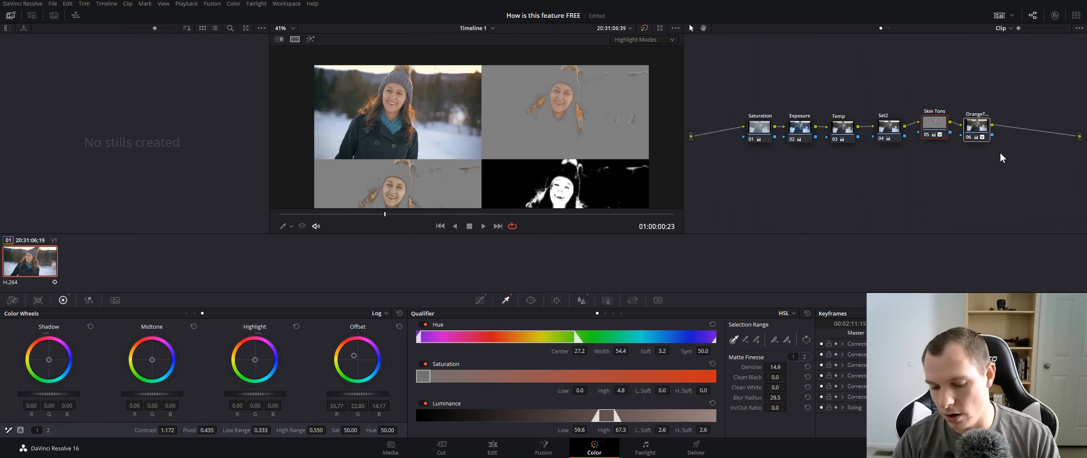
{"action": "key", "text": "Delete"}
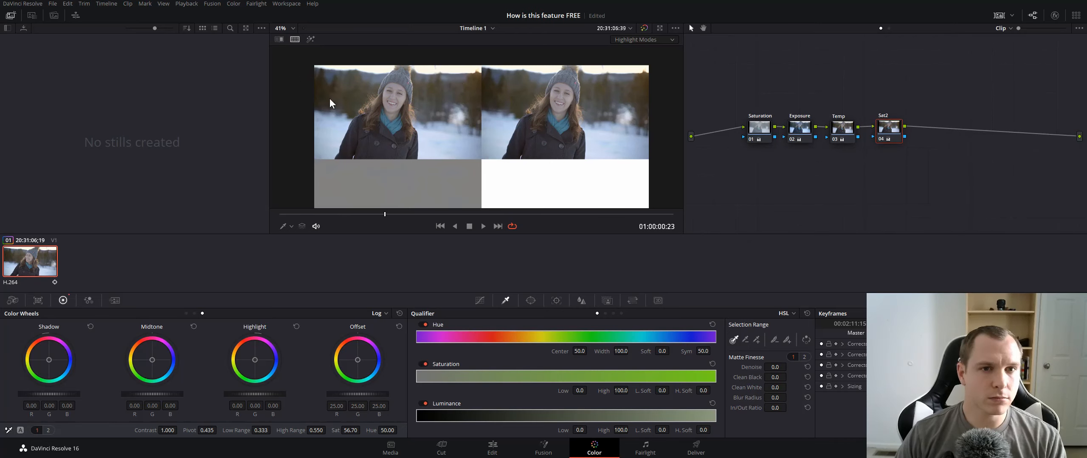
{"action": "key", "text": "ctrl+z"}
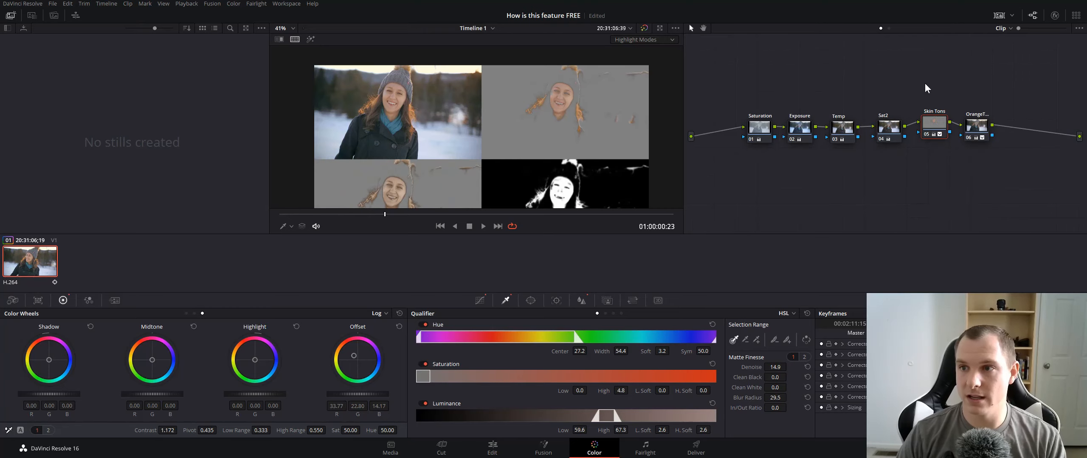
{"action": "key", "text": "Delete"}
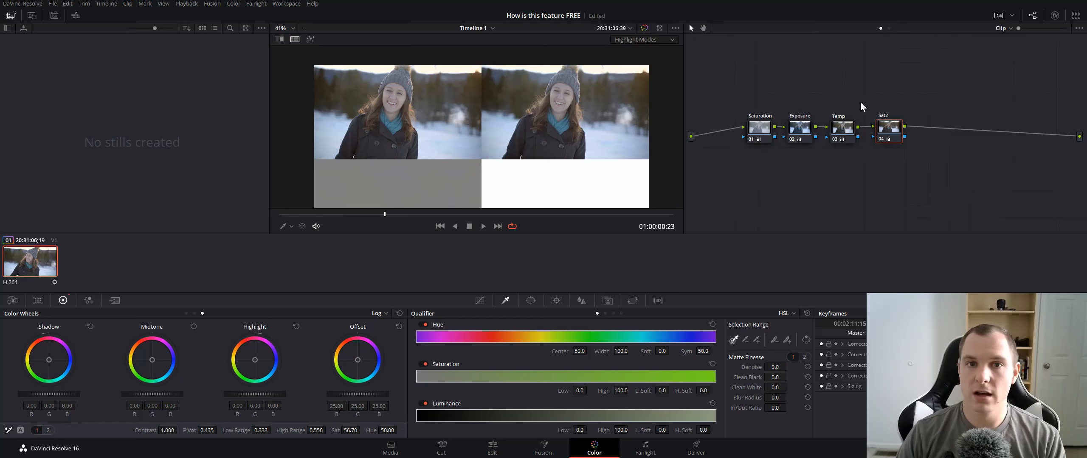
{"action": "key", "text": "ctrl+z"}
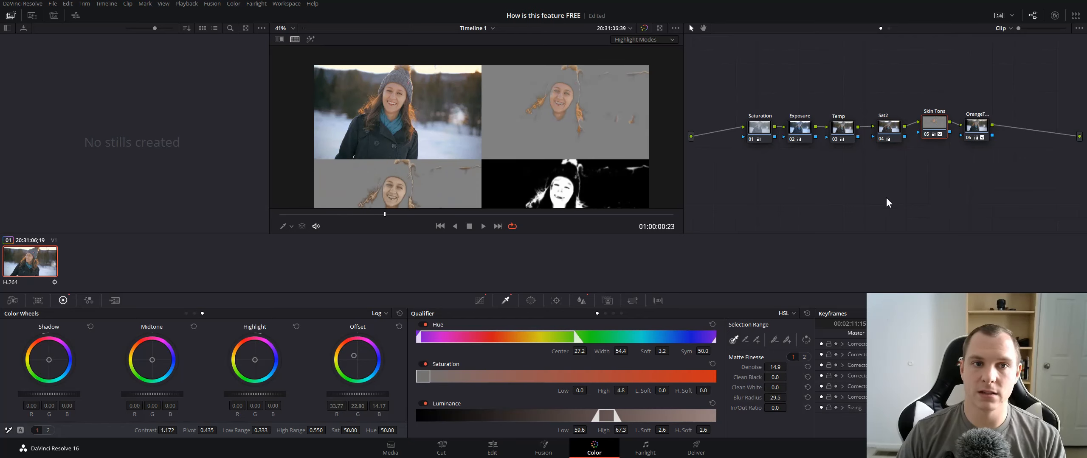
{"action": "key", "text": "Delete"}
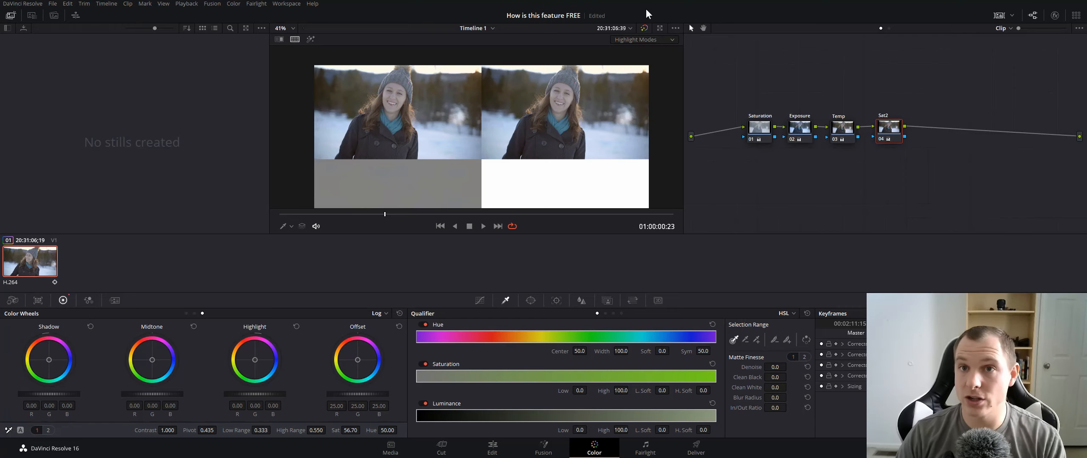
Step: Turn off the split-screen comparison and show the single image at 35% zoom
{"action": "left_click", "coordinate": [310, 39]}
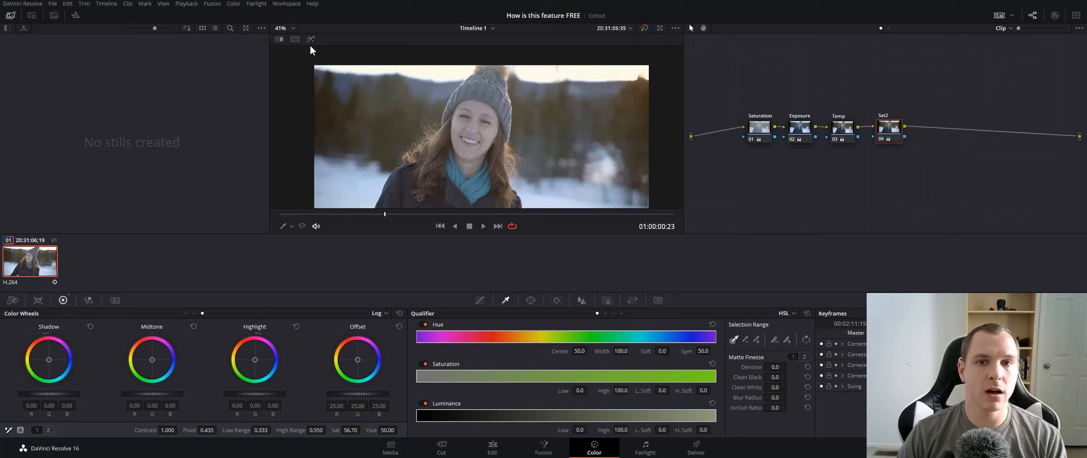
{"action": "scroll", "coordinate": [510, 133], "scroll_direction": "down", "scroll_amount": 5}
{"action": "scroll", "coordinate": [500, 135], "scroll_direction": "up", "scroll_amount": 4}
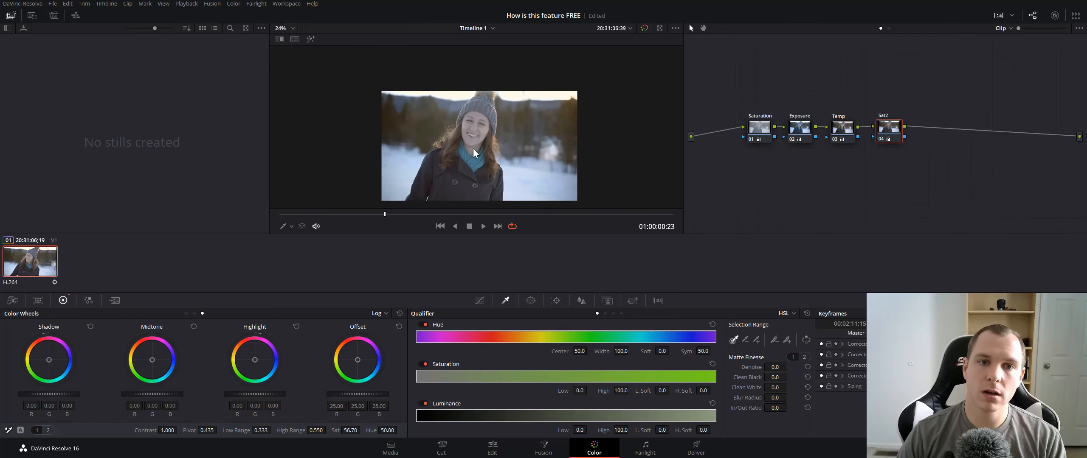
{"action": "scroll", "coordinate": [481, 127], "scroll_direction": "up", "scroll_amount": 2}
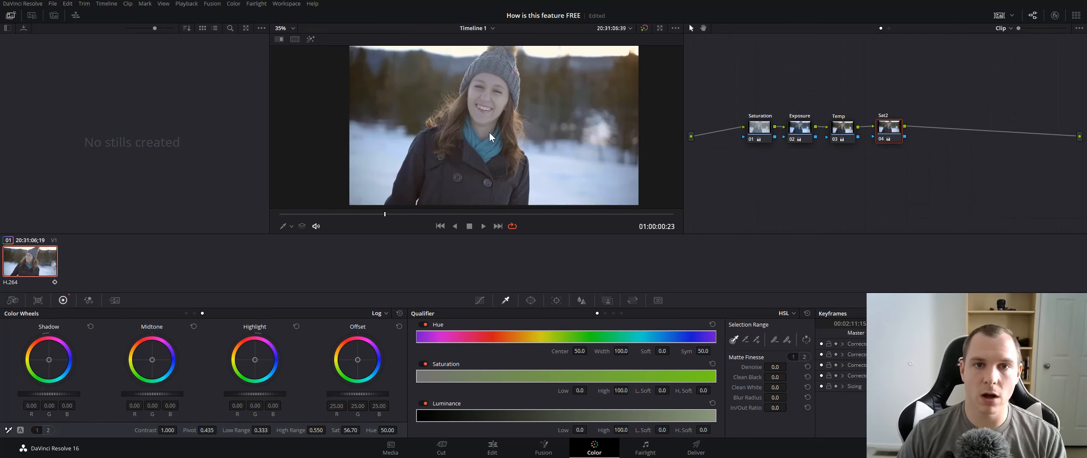
Step: Toggle the grade bypass repeatedly to compare the base grade of the four remaining nodes with the original footage
{"action": "left_click", "coordinate": [644, 28]}
{"action": "left_click", "coordinate": [644, 28]}
{"action": "left_click", "coordinate": [644, 28]}
{"action": "left_click", "coordinate": [644, 28]}
{"action": "left_click", "coordinate": [644, 28]}
{"action": "left_click", "coordinate": [645, 28]}
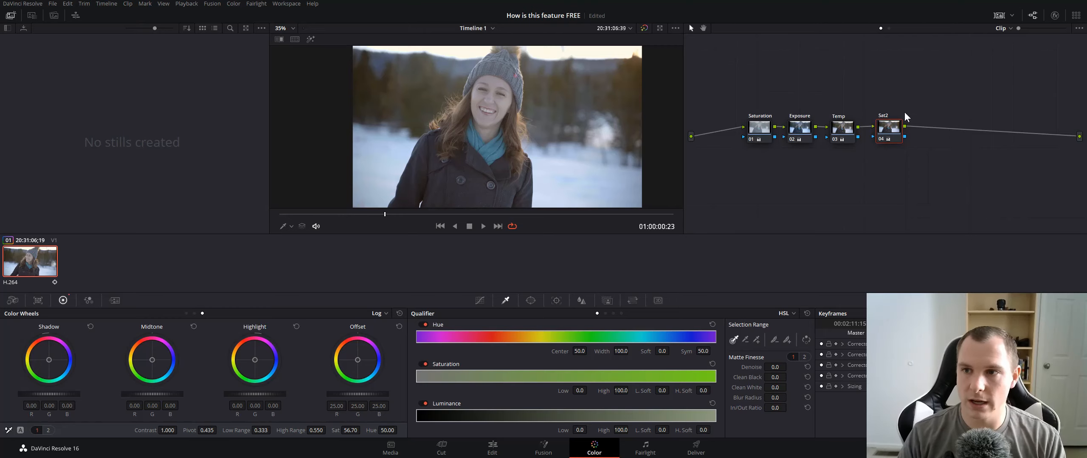
Step: Add a new node and insert it into the chain after the Sat2 node
{"action": "right_click", "coordinate": [939, 154]}
{"action": "mouse_move", "coordinate": [962, 166]}
{"action": "left_click", "coordinate": [898, 169]}
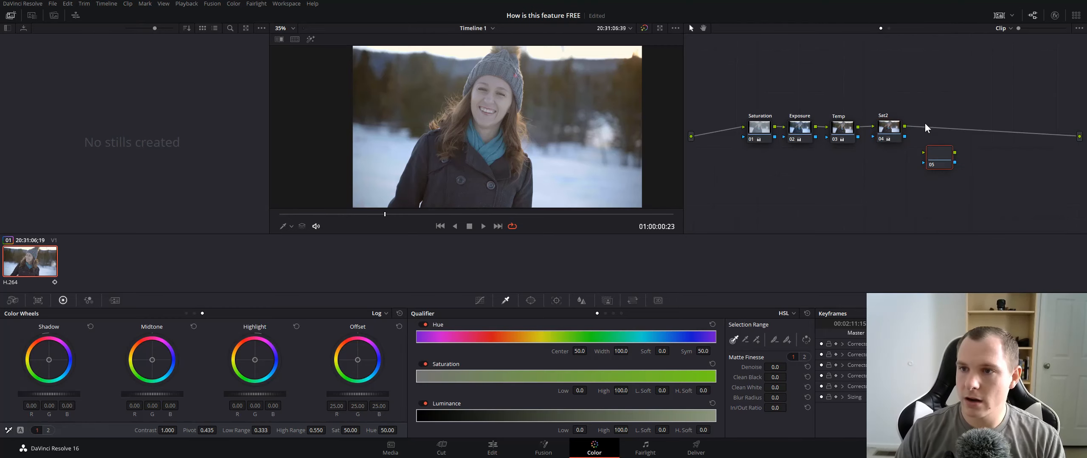
{"action": "left_click_drag", "start_coordinate": [937, 158], "coordinate": [935, 128]}
Step: Label the new node Skin Tones and move it slightly along the chain
{"action": "right_click", "coordinate": [936, 127]}
{"action": "left_click", "coordinate": [962, 141]}
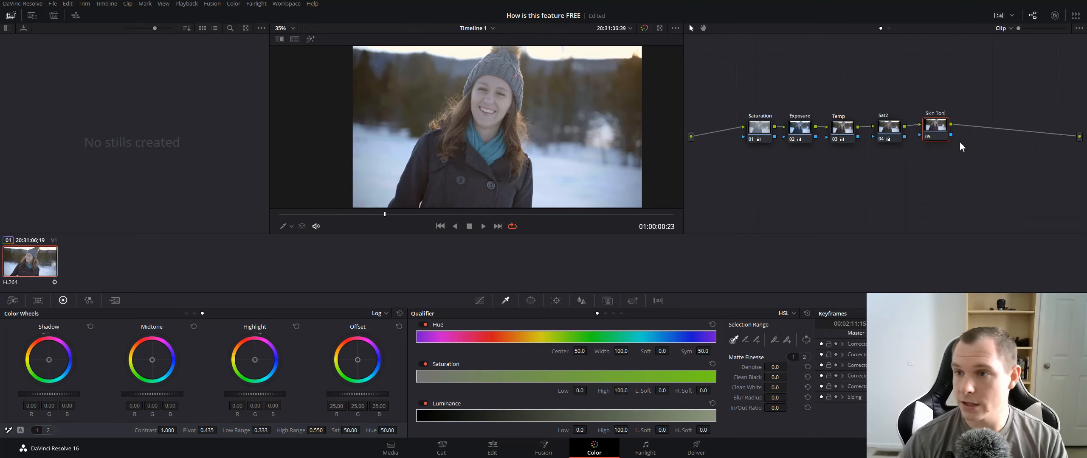
{"action": "left_click_drag", "start_coordinate": [940, 124], "coordinate": [932, 141]}
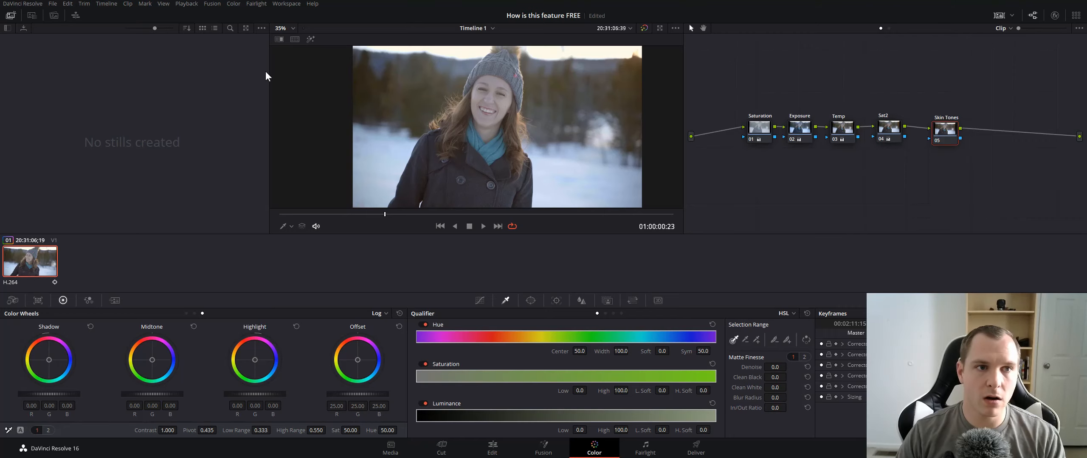
Step: Narrow the stills gallery to widen the viewer, and enlarge the image to 39%
{"action": "left_click_drag", "start_coordinate": [267, 76], "coordinate": [189, 79]}
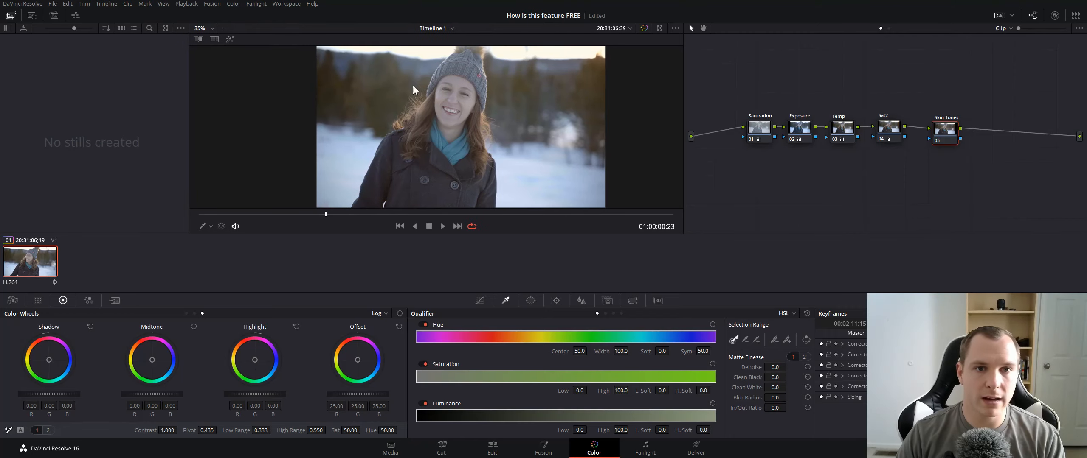
{"action": "scroll", "coordinate": [456, 112], "scroll_direction": "up", "scroll_amount": 3}
{"action": "scroll", "coordinate": [456, 114], "scroll_direction": "down", "scroll_amount": 4}
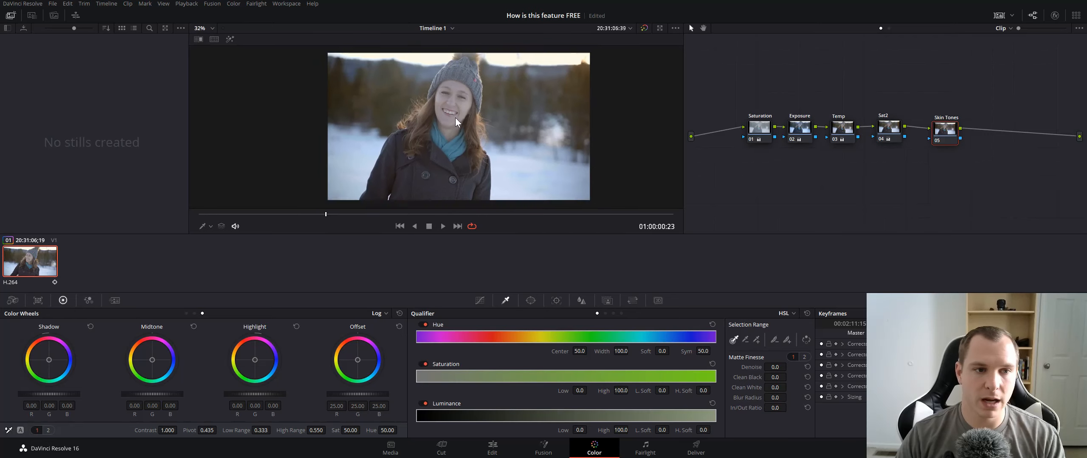
{"action": "scroll", "coordinate": [455, 117], "scroll_direction": "up", "scroll_amount": 2}
Step: Set the viewer's on-screen control to Qualifier for the Skin Tones node
{"action": "left_click", "coordinate": [219, 252]}
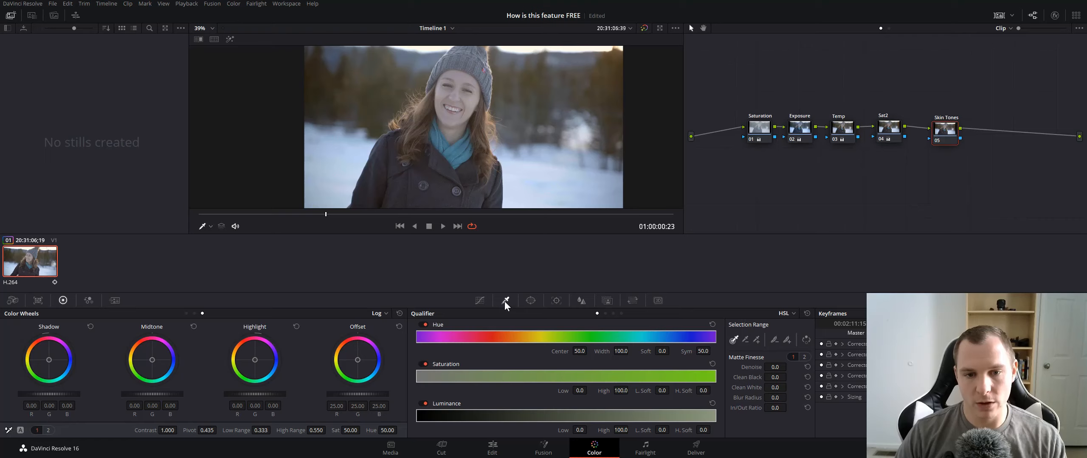
{"action": "left_click", "coordinate": [202, 228]}
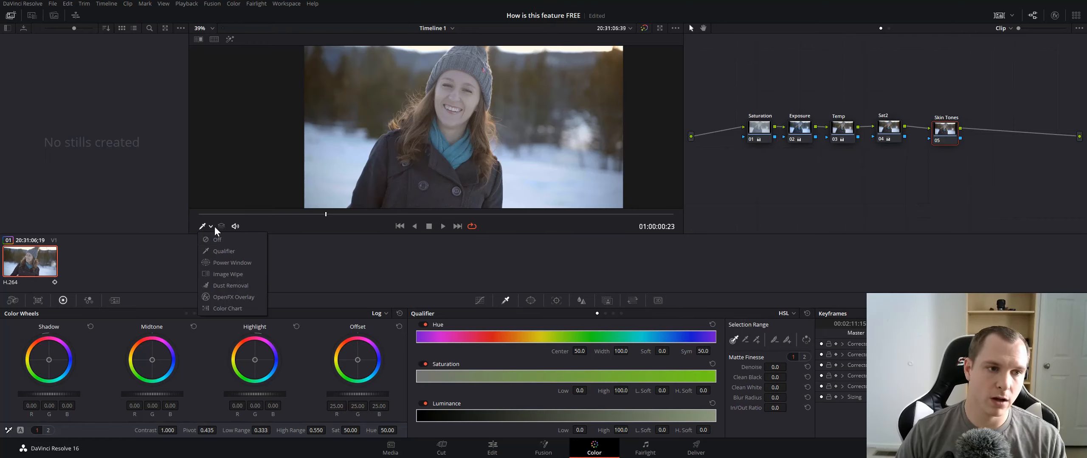
{"action": "left_click", "coordinate": [226, 251]}
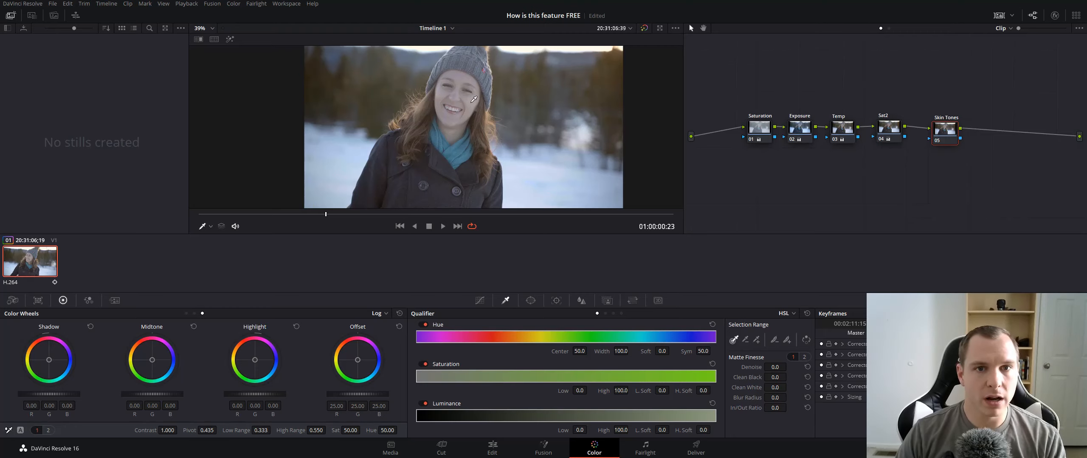
Step: Sample the skin on the woman's cheek with the Qualifier and move the Skin Tones node closer to Sat2
{"action": "left_click", "coordinate": [474, 98]}
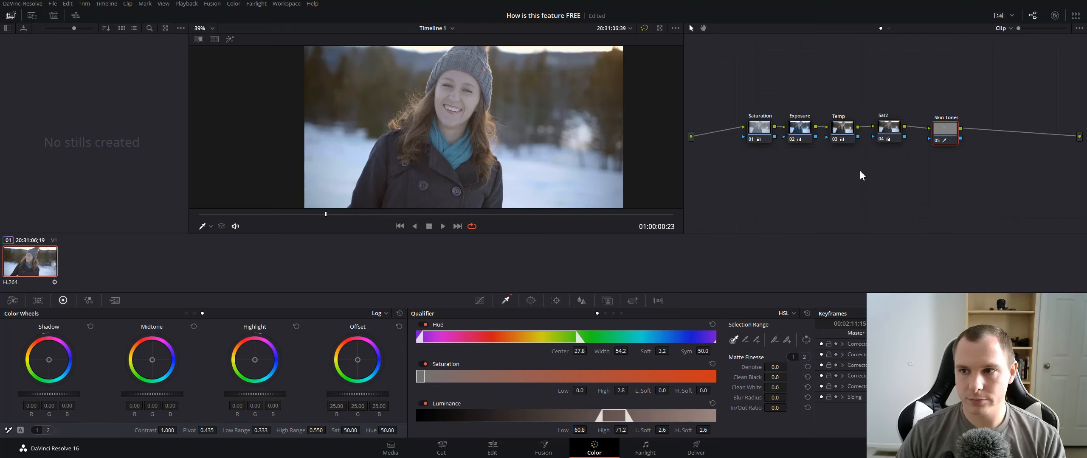
{"action": "left_click_drag", "start_coordinate": [939, 136], "coordinate": [928, 136]}
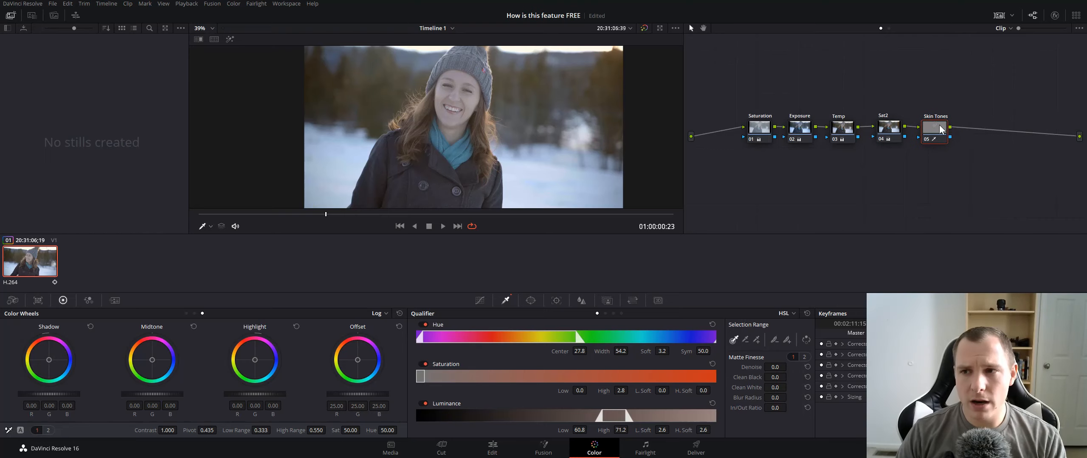
{"action": "scroll", "coordinate": [948, 140], "scroll_direction": "up", "scroll_amount": 1}
{"action": "scroll", "coordinate": [948, 139], "scroll_direction": "up", "scroll_amount": 3}
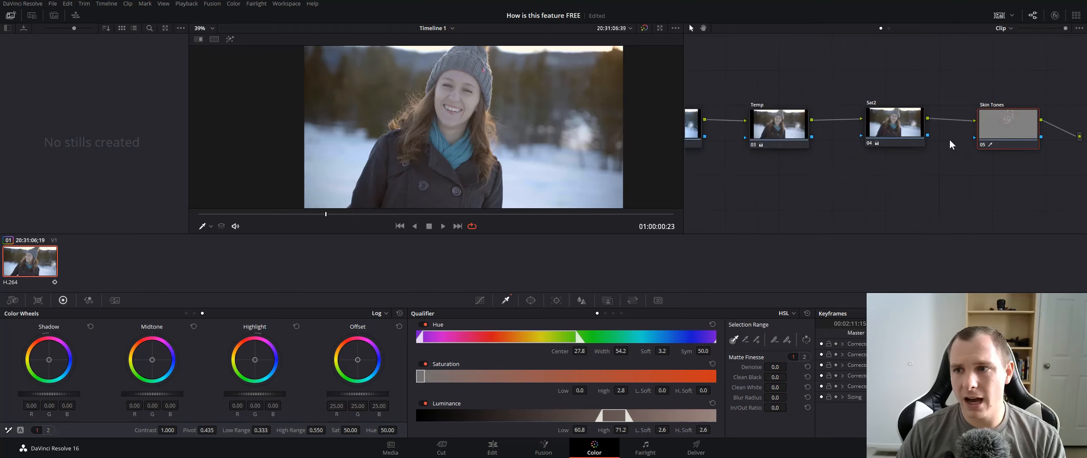
{"action": "scroll", "coordinate": [900, 170], "scroll_direction": "down", "scroll_amount": 5}
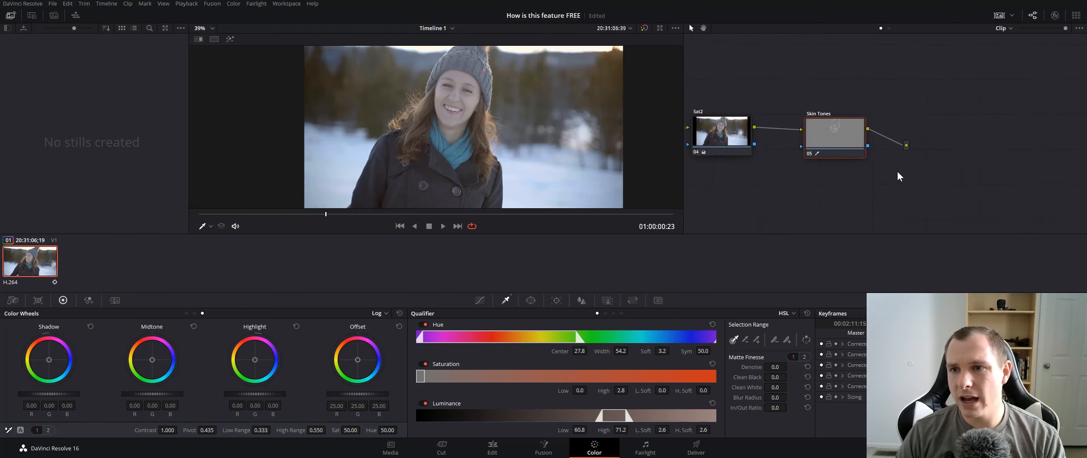
{"action": "scroll", "coordinate": [819, 163], "scroll_direction": "down", "scroll_amount": 2}
{"action": "left_click_drag", "start_coordinate": [819, 164], "coordinate": [931, 169]}
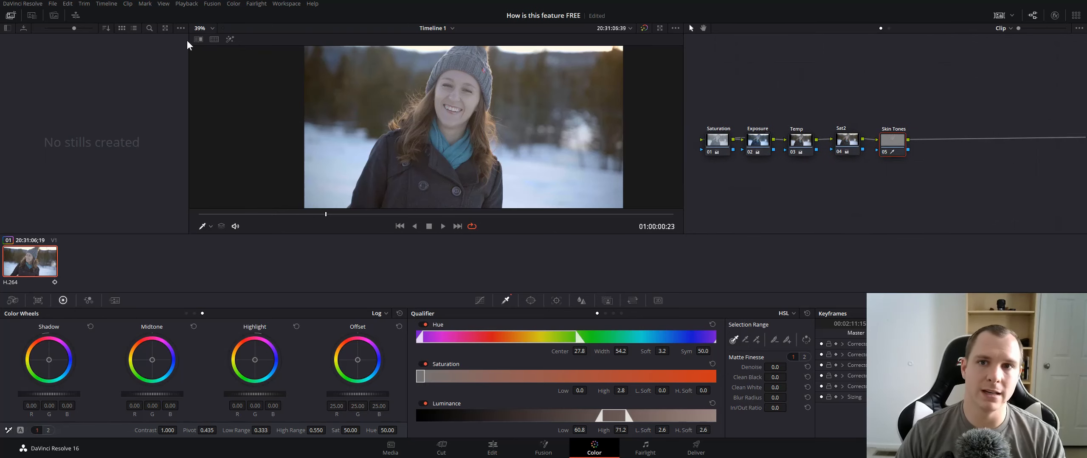
Step: Show the split-screen comparison in Highlight Modes and enlarge the original image and the isolated skin selection side by side
{"action": "left_click", "coordinate": [214, 39]}
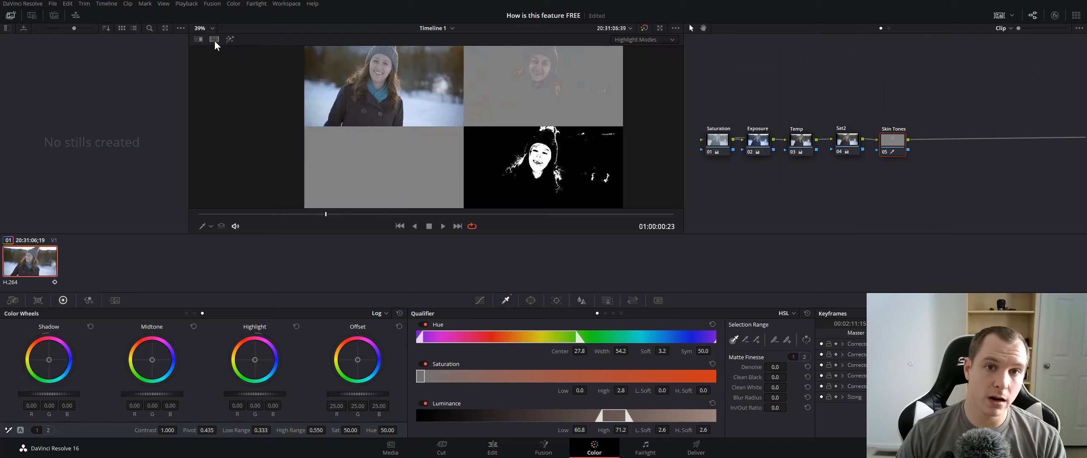
{"action": "left_click", "coordinate": [649, 40]}
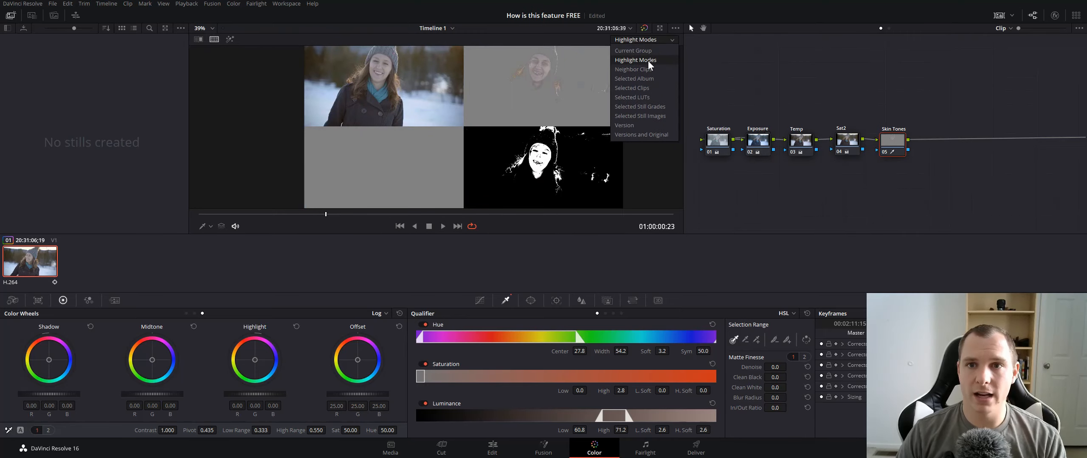
{"action": "left_click", "coordinate": [649, 60]}
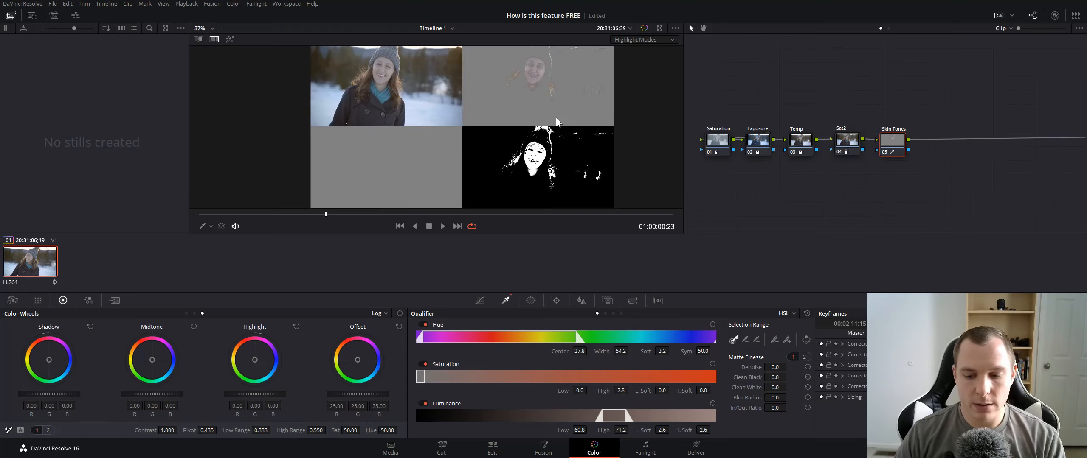
{"action": "left_click_drag", "start_coordinate": [469, 117], "coordinate": [502, 136]}
{"action": "scroll", "coordinate": [467, 120], "scroll_direction": "up", "scroll_amount": 1}
{"action": "scroll", "coordinate": [488, 134], "scroll_direction": "down", "scroll_amount": 2}
{"action": "scroll", "coordinate": [481, 130], "scroll_direction": "up", "scroll_amount": 10}
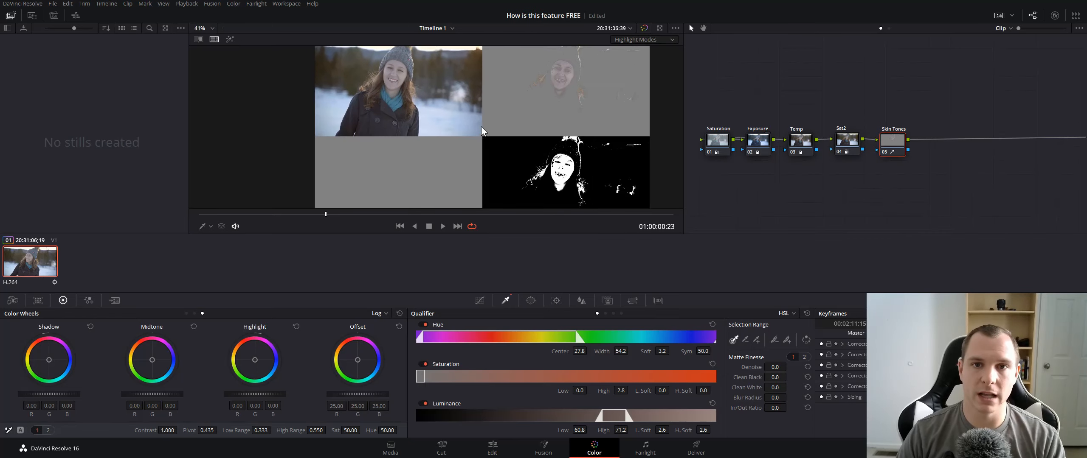
{"action": "left_click_drag", "start_coordinate": [494, 95], "coordinate": [464, 154]}
{"action": "scroll", "coordinate": [503, 167], "scroll_direction": "down", "scroll_amount": 2}
{"action": "scroll", "coordinate": [464, 154], "scroll_direction": "up", "scroll_amount": 2}
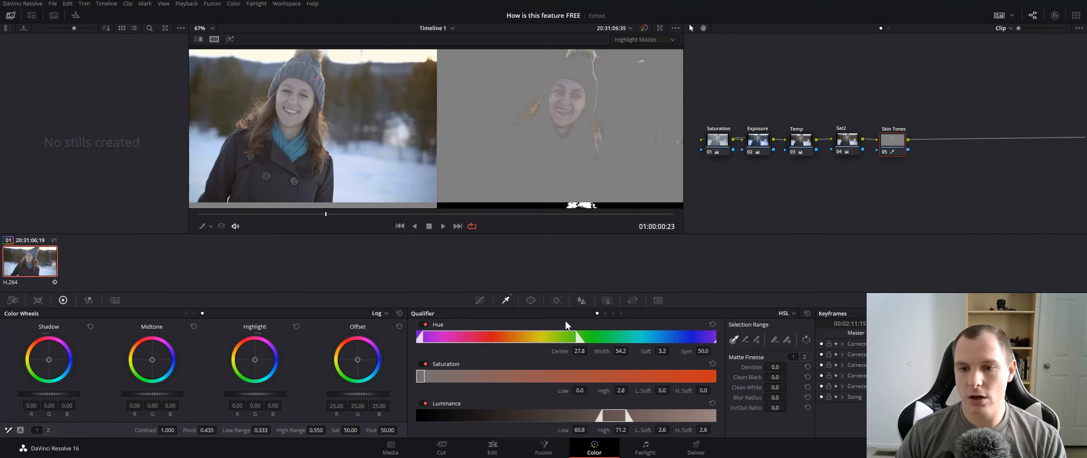
Step: Refine the skin selection with Saturation High 8.1, Hue Width 60.7, Luminance Low 60.9 and Luminance High 71.4
{"action": "mouse_move", "coordinate": [427, 375]}
{"action": "left_mouse_down"}
{"action": "mouse_move", "coordinate": [450, 376]}
{"action": "mouse_move", "coordinate": [429, 376]}
{"action": "mouse_move", "coordinate": [439, 376]}
{"action": "left_mouse_up"}
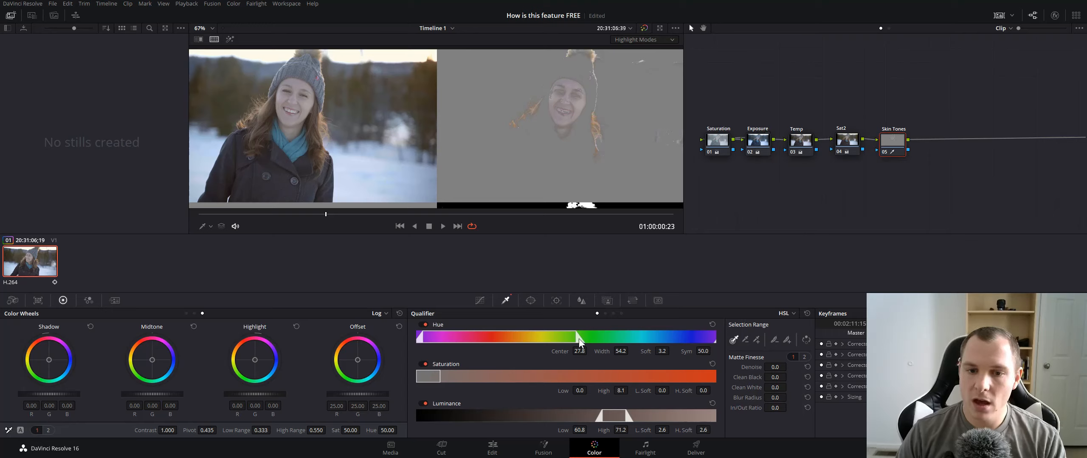
{"action": "mouse_move", "coordinate": [578, 336]}
{"action": "left_mouse_down"}
{"action": "mouse_move", "coordinate": [564, 337]}
{"action": "mouse_move", "coordinate": [586, 337]}
{"action": "left_mouse_up"}
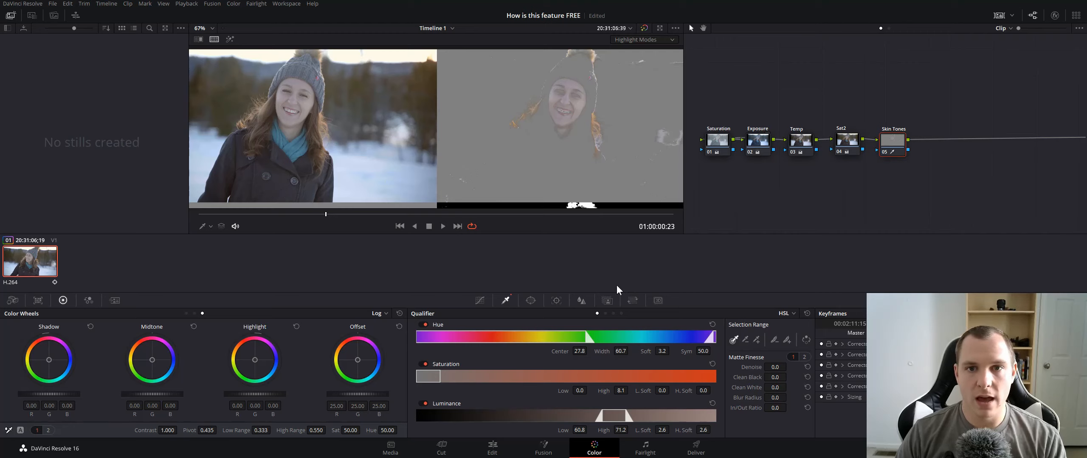
{"action": "left_click_drag", "start_coordinate": [614, 414], "coordinate": [615, 412]}
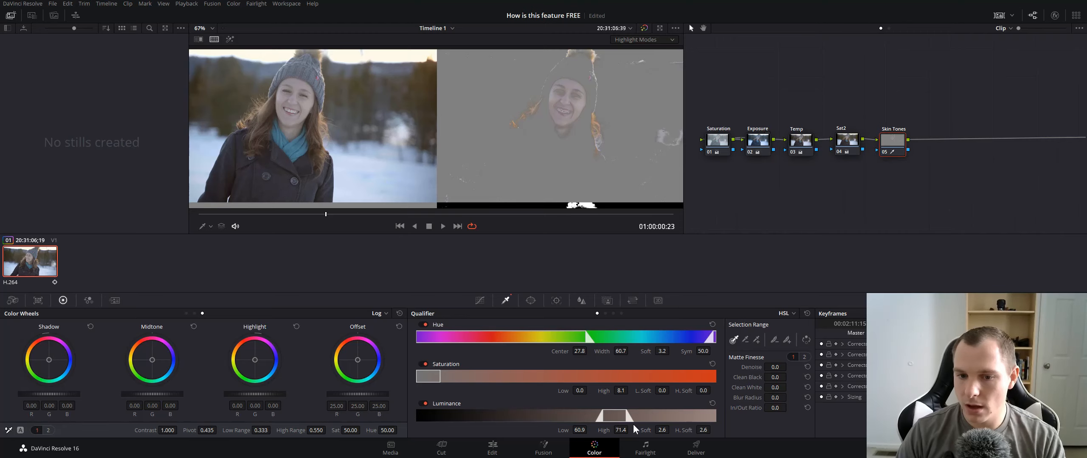
Step: Compare the skin matte with and without Denoise on a close-up of the face, and set Denoise to 15.4 and Blur Radius to 30.6
{"action": "left_click_drag", "start_coordinate": [775, 367], "coordinate": [788, 367]}
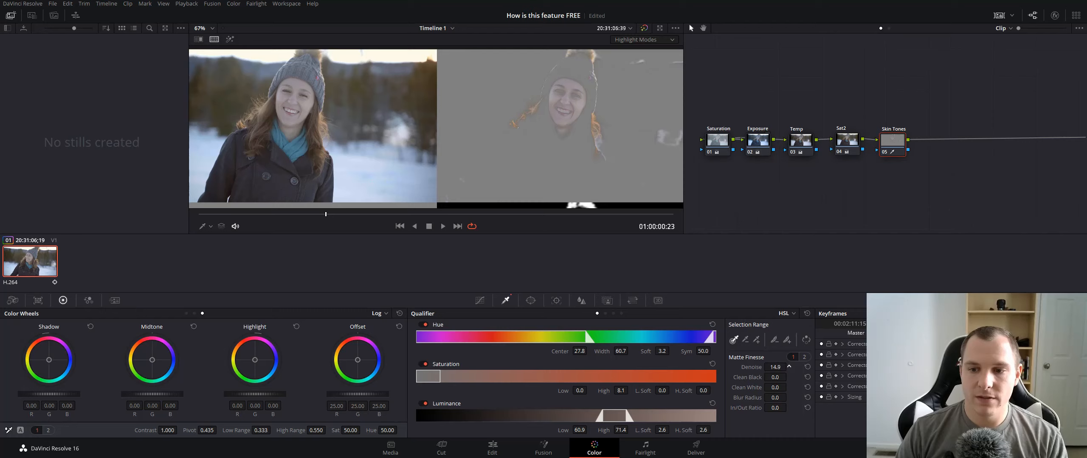
{"action": "scroll", "coordinate": [588, 141], "scroll_direction": "up", "scroll_amount": 5}
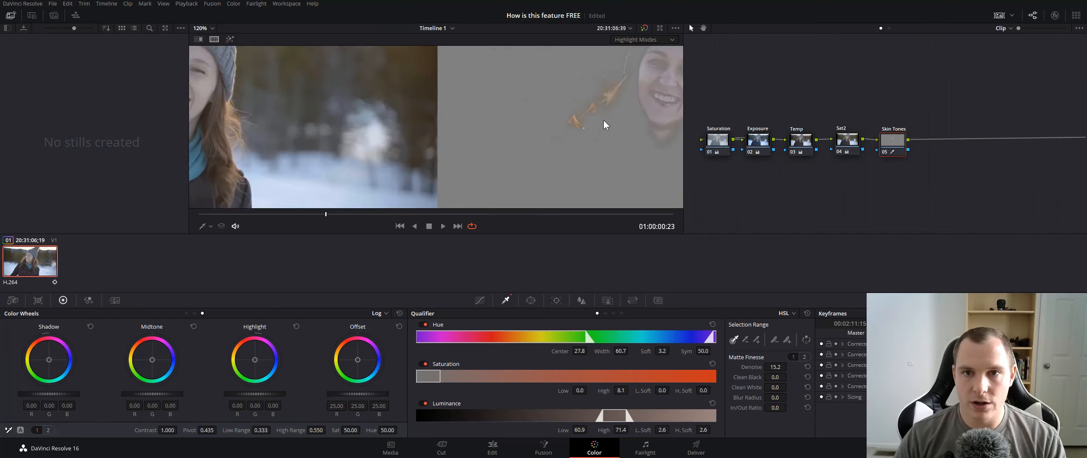
{"action": "left_click_drag", "start_coordinate": [413, 119], "coordinate": [345, 156]}
{"action": "scroll", "coordinate": [414, 150], "scroll_direction": "up", "scroll_amount": 2}
{"action": "left_click_drag", "start_coordinate": [475, 139], "coordinate": [433, 163]}
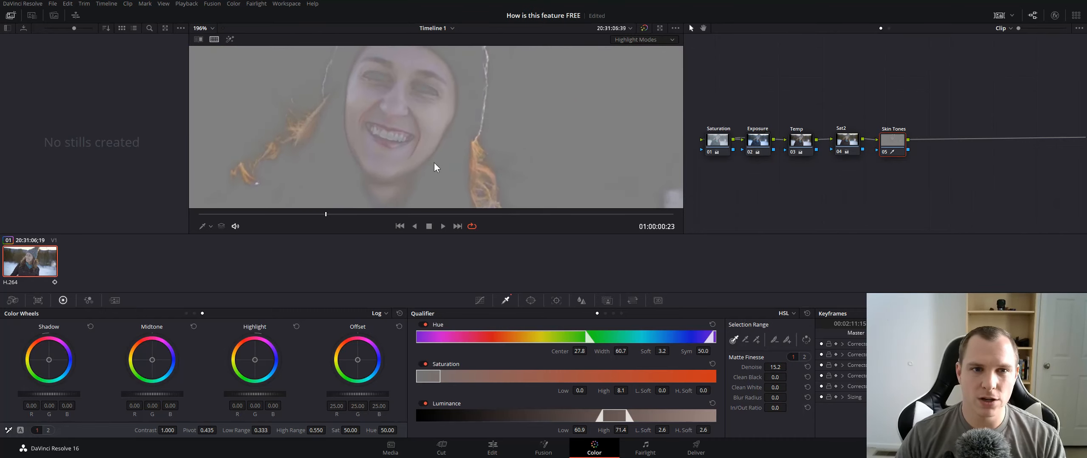
{"action": "double_click", "coordinate": [775, 368]}
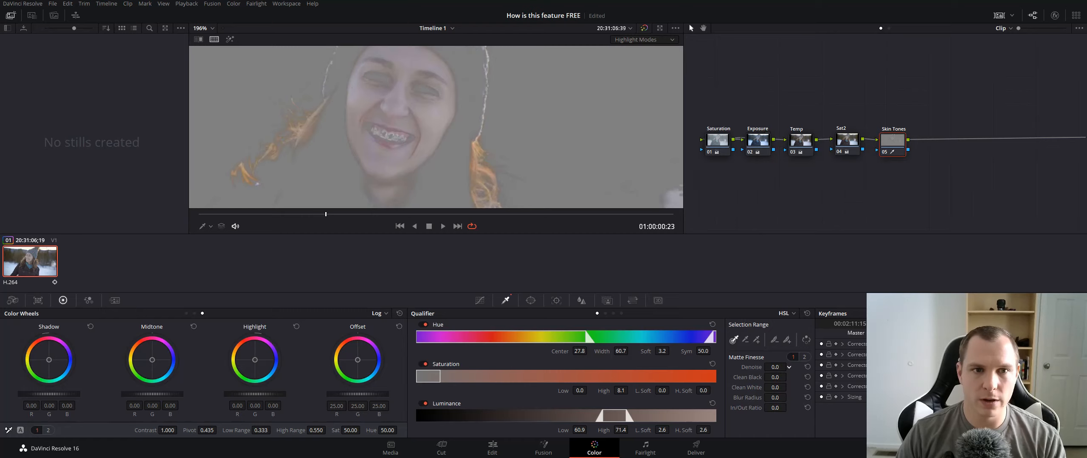
{"action": "mouse_move", "coordinate": [775, 367]}
{"action": "left_mouse_down"}
{"action": "mouse_move", "coordinate": [826, 367]}
{"action": "mouse_move", "coordinate": [778, 368]}
{"action": "left_mouse_up"}
{"action": "left_click_drag", "start_coordinate": [775, 398], "coordinate": [807, 398]}
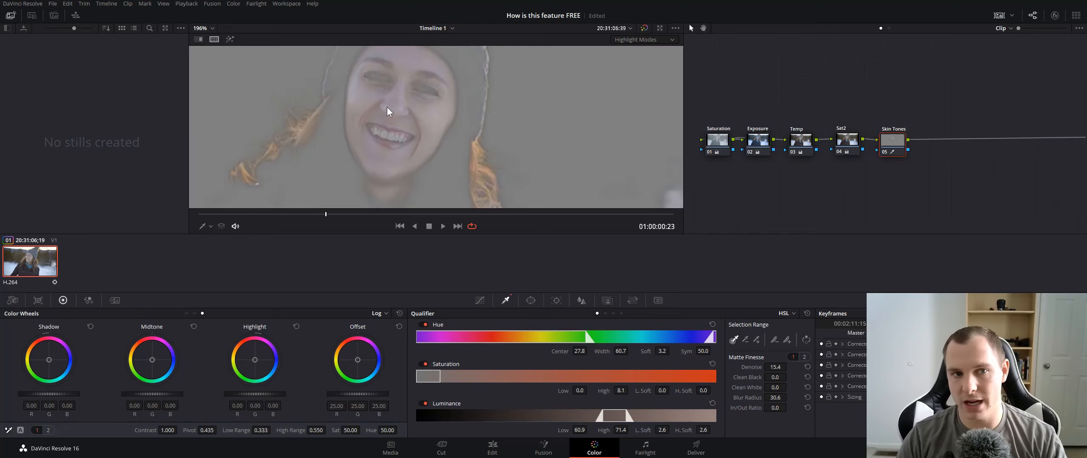
Step: Examine the softened skin selection and its black-and-white matte around the face, hair and background
{"action": "scroll", "coordinate": [479, 123], "scroll_direction": "down", "scroll_amount": 4}
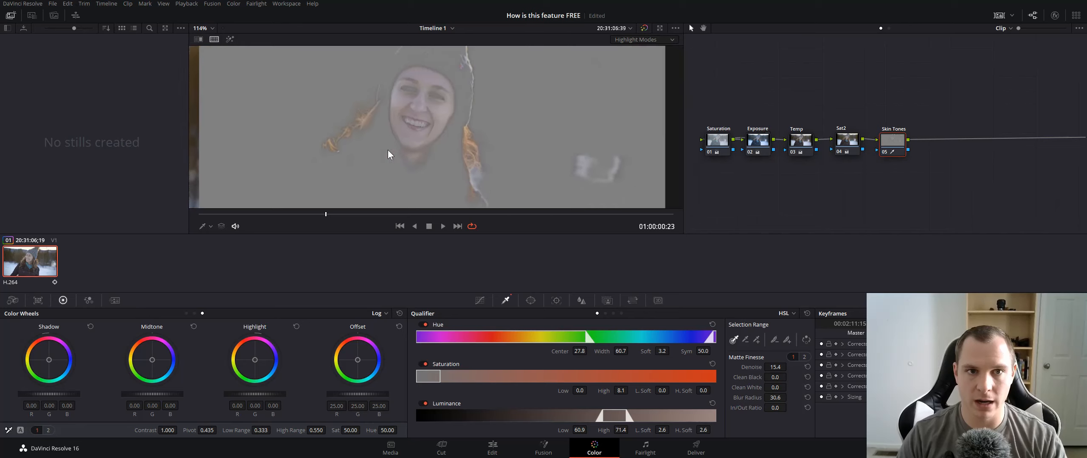
{"action": "scroll", "coordinate": [396, 141], "scroll_direction": "up", "scroll_amount": 1}
{"action": "left_click_drag", "start_coordinate": [317, 136], "coordinate": [452, 118]}
{"action": "scroll", "coordinate": [452, 123], "scroll_direction": "down", "scroll_amount": 6}
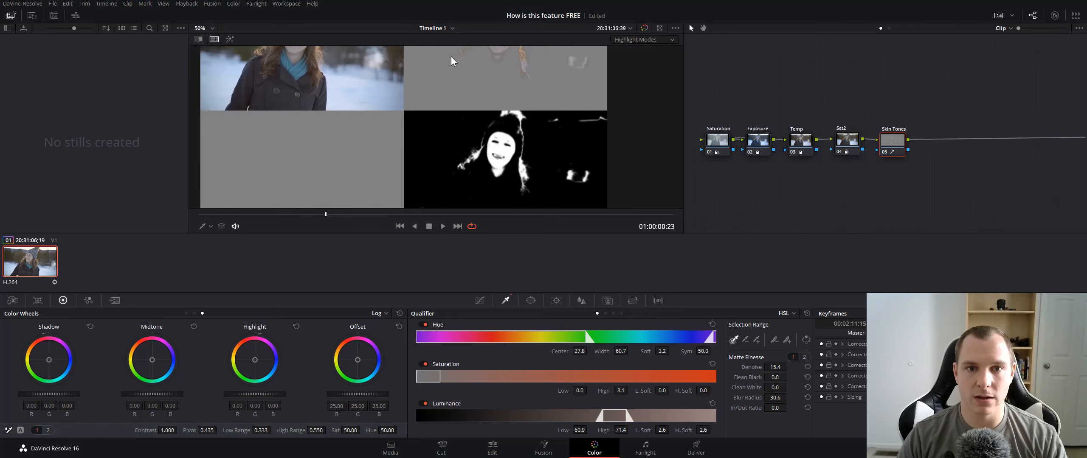
{"action": "left_click_drag", "start_coordinate": [379, 75], "coordinate": [415, 48]}
{"action": "scroll", "coordinate": [422, 132], "scroll_direction": "up", "scroll_amount": 3}
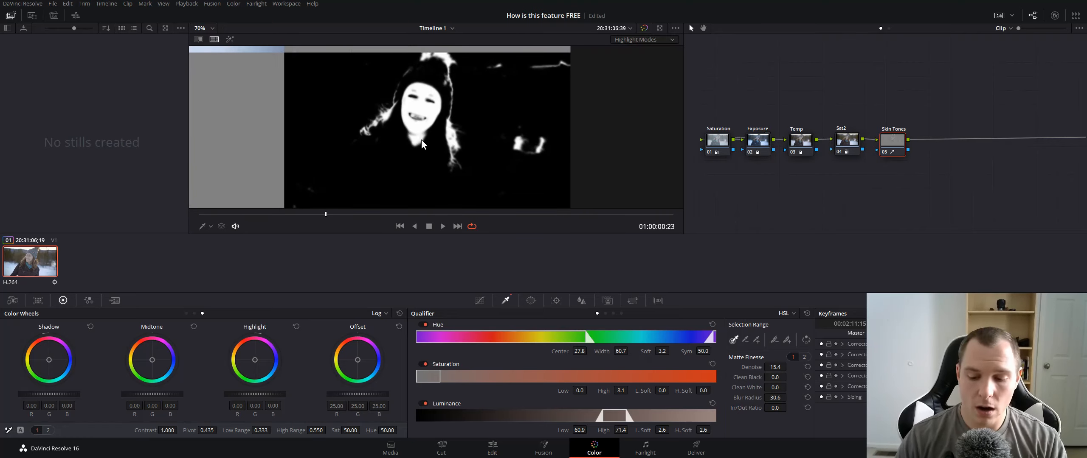
{"action": "left_click_drag", "start_coordinate": [419, 138], "coordinate": [414, 158]}
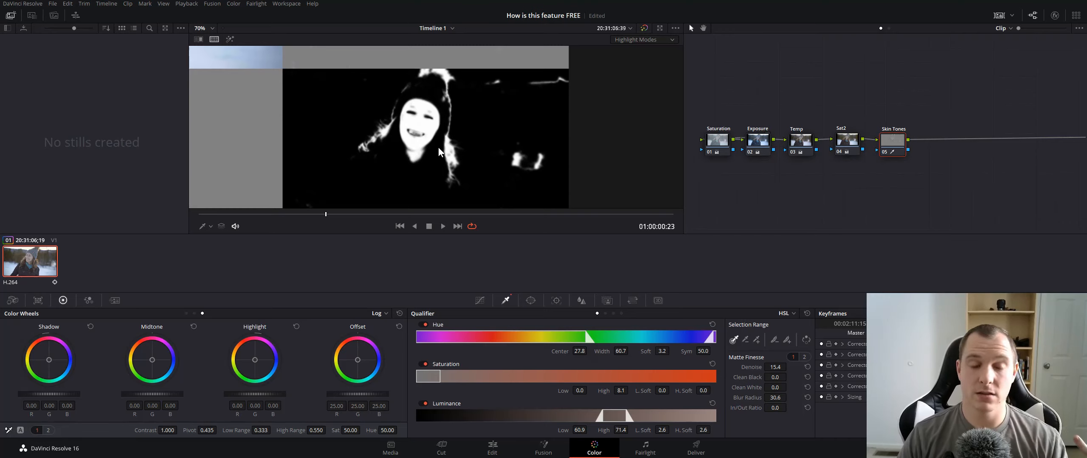
{"action": "scroll", "coordinate": [434, 144], "scroll_direction": "down", "scroll_amount": 5}
{"action": "left_click_drag", "start_coordinate": [456, 142], "coordinate": [451, 146]}
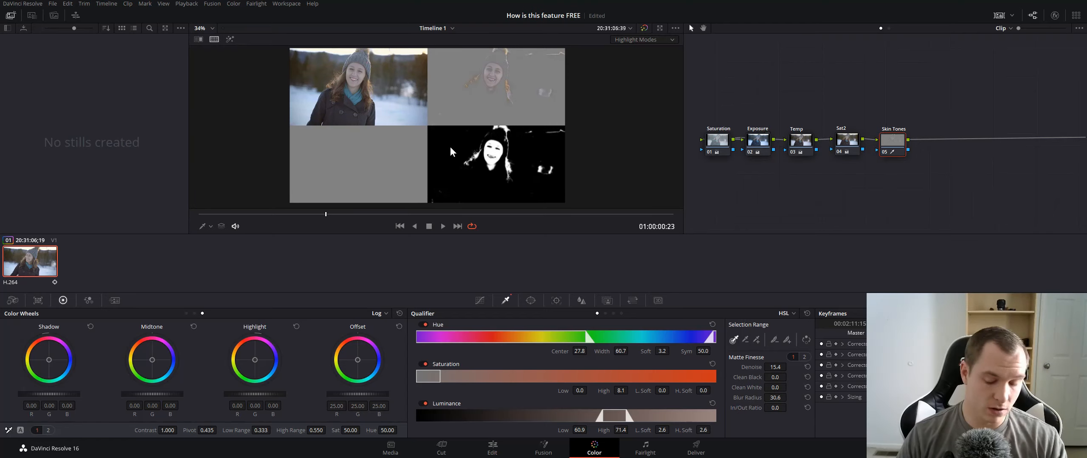
{"action": "left_click_drag", "start_coordinate": [449, 147], "coordinate": [463, 131]}
{"action": "scroll", "coordinate": [465, 129], "scroll_direction": "up", "scroll_amount": 1}
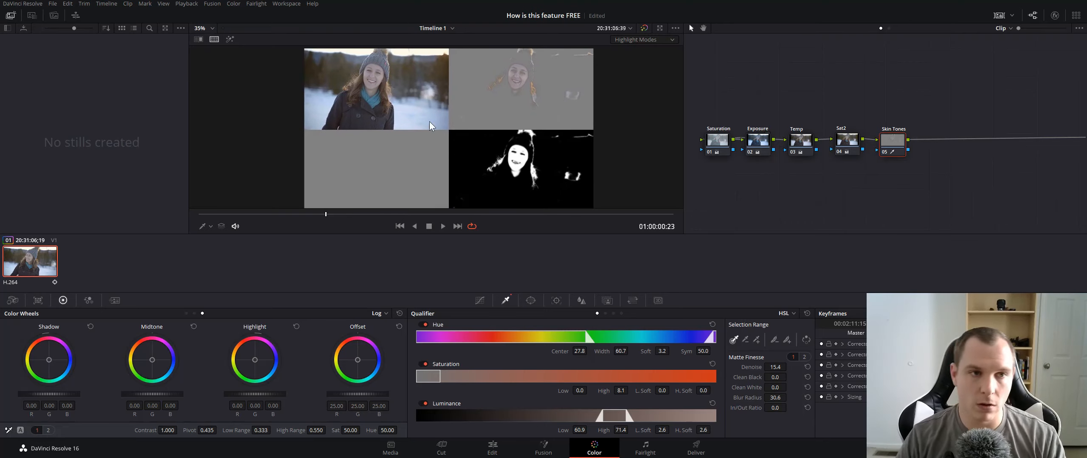
Step: Return to the single image and warm the skin by shifting the Skin Tones node's Offset towards orange, to 29.28, 24.25, 19.20
{"action": "left_click", "coordinate": [216, 40]}
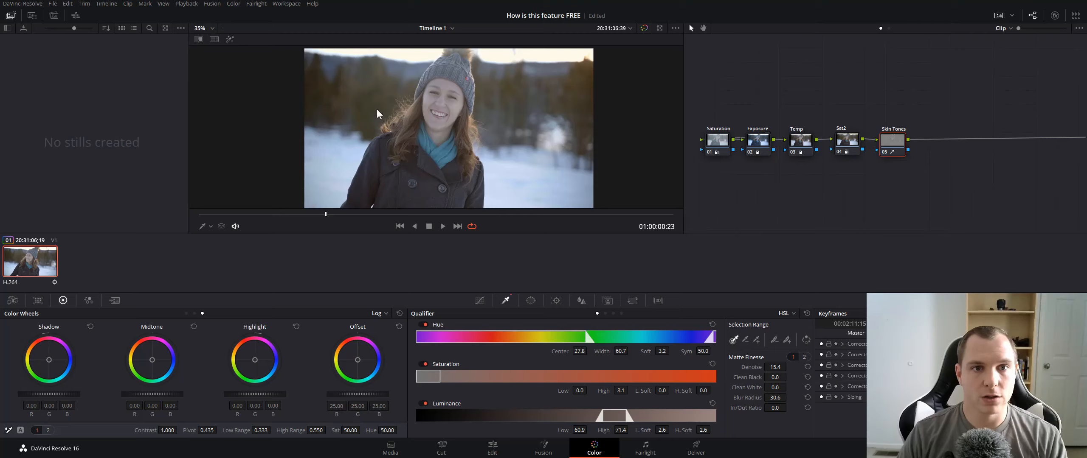
{"action": "left_click_drag", "start_coordinate": [454, 117], "coordinate": [459, 114]}
{"action": "left_click_drag", "start_coordinate": [894, 141], "coordinate": [899, 143]}
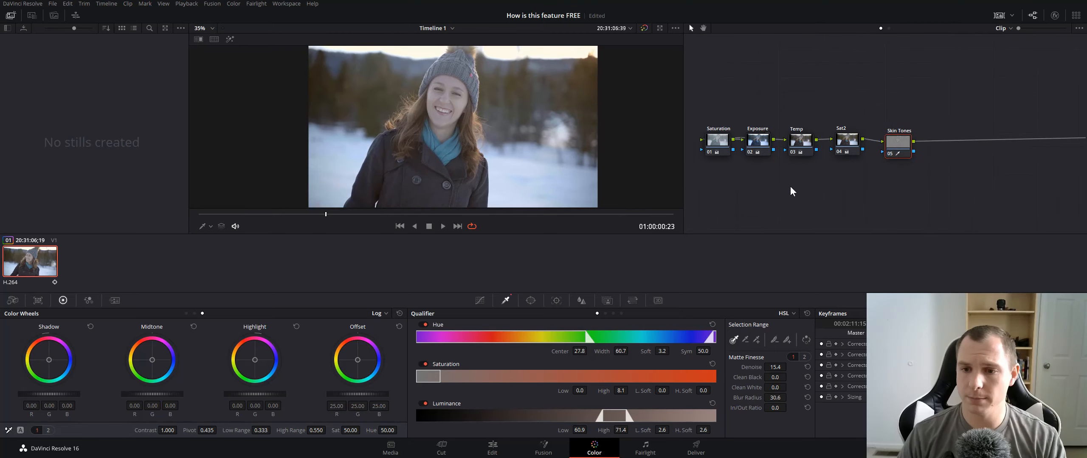
{"action": "left_click_drag", "start_coordinate": [900, 140], "coordinate": [897, 139]}
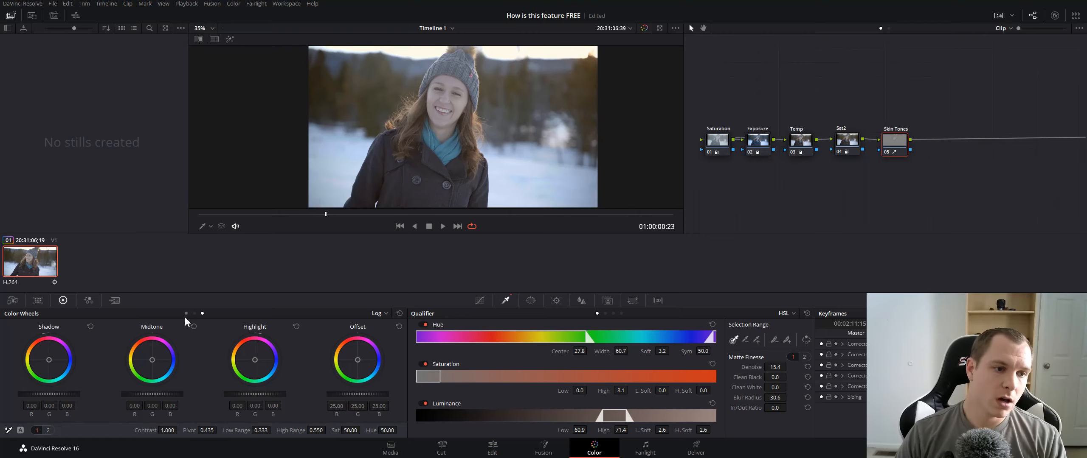
{"action": "left_click_drag", "start_coordinate": [357, 361], "coordinate": [355, 359]}
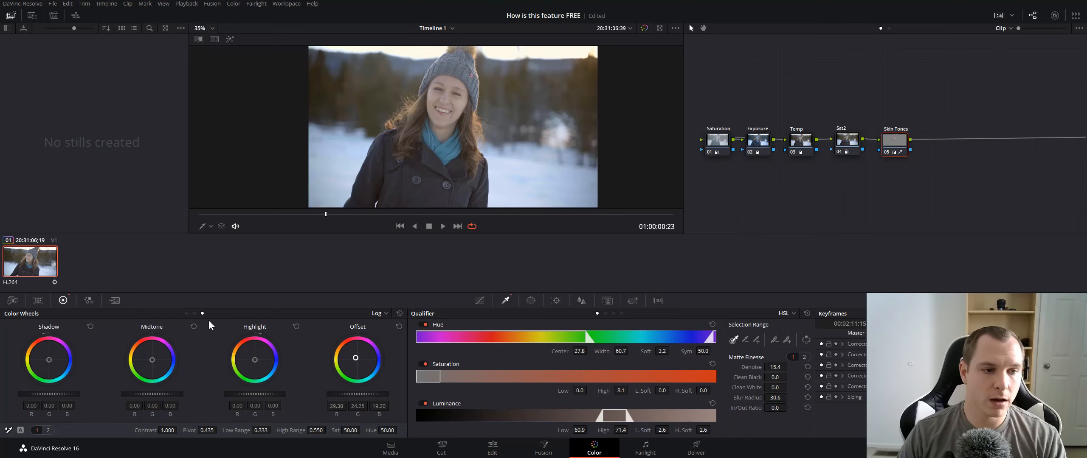
Step: Play the graded clip full screen to check the skin tones, and return to the normal view
{"action": "key", "text": "ctrl+f"}
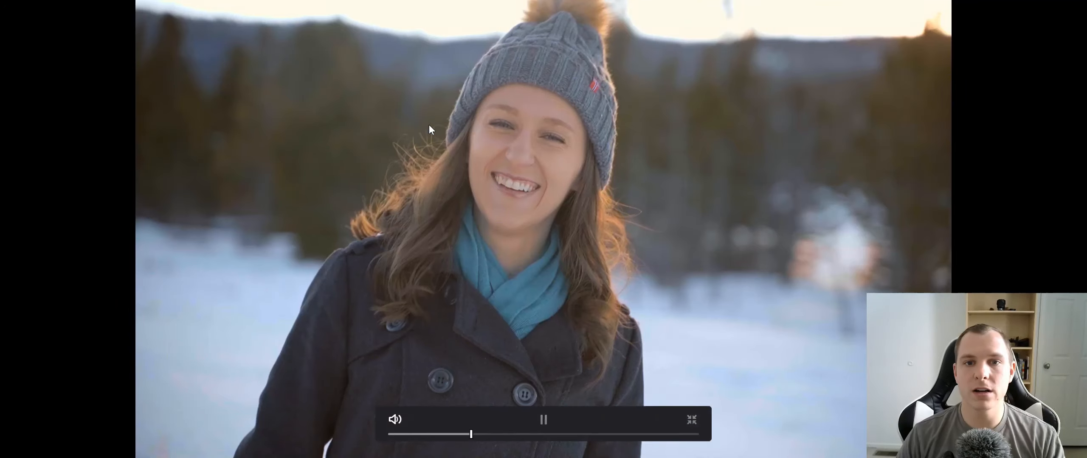
{"action": "key", "text": "space"}
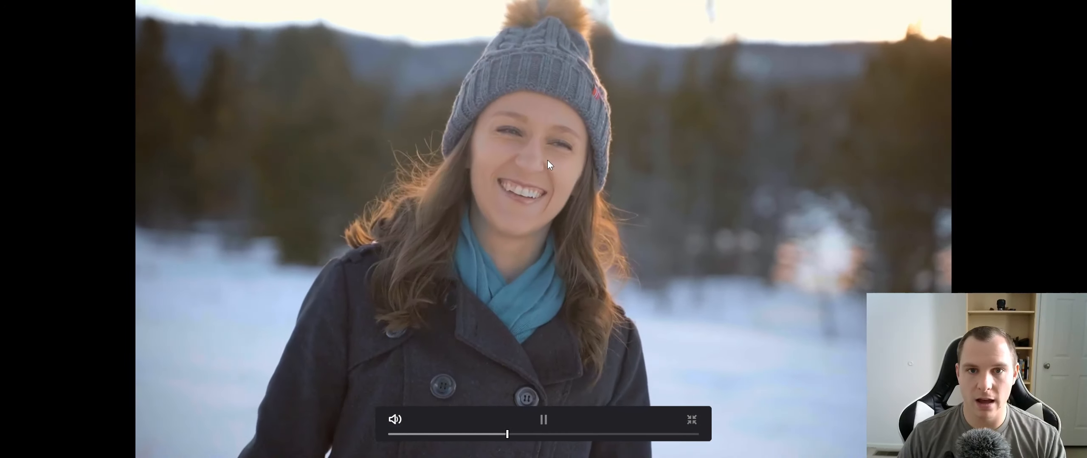
{"action": "key", "text": "Escape"}
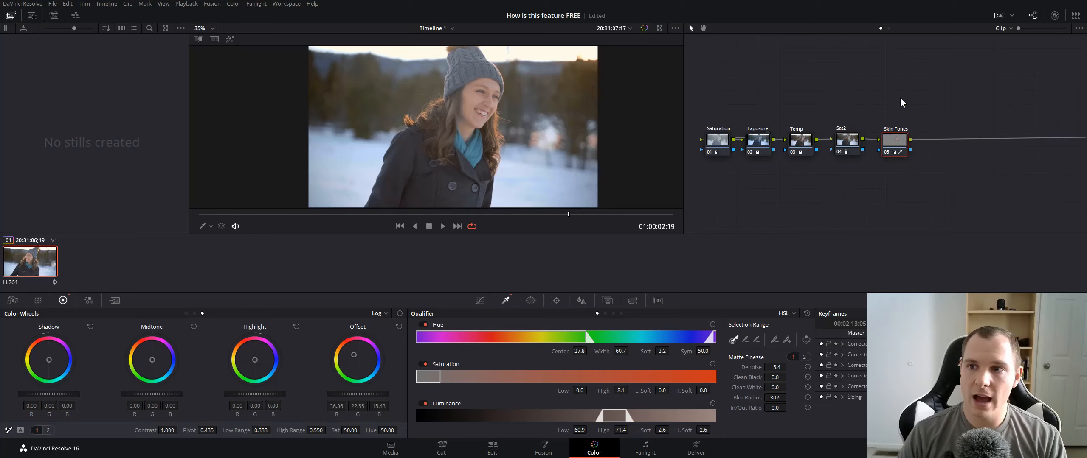
Step: Compare the shot with and without the Skin Tones node by deleting and restoring it twice, and play the clip
{"action": "key", "text": "Delete"}
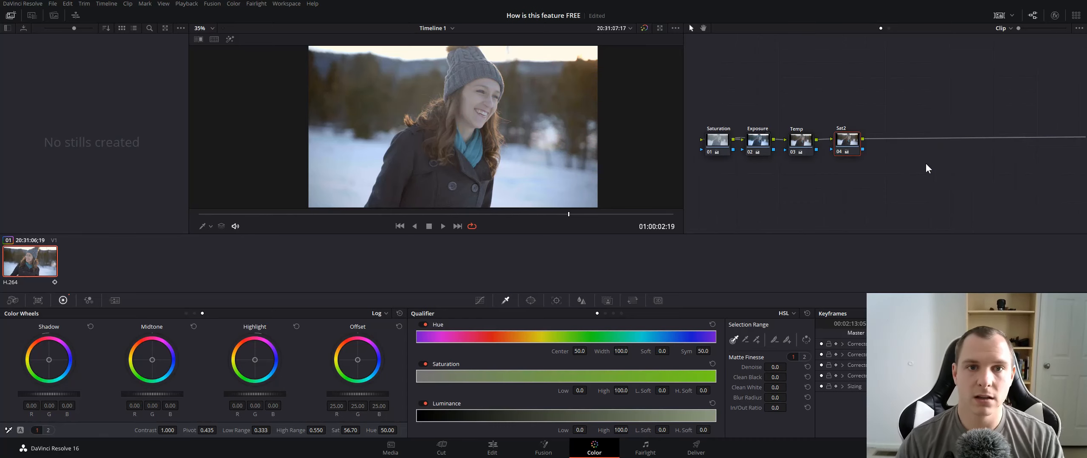
{"action": "key", "text": "ctrl+z"}
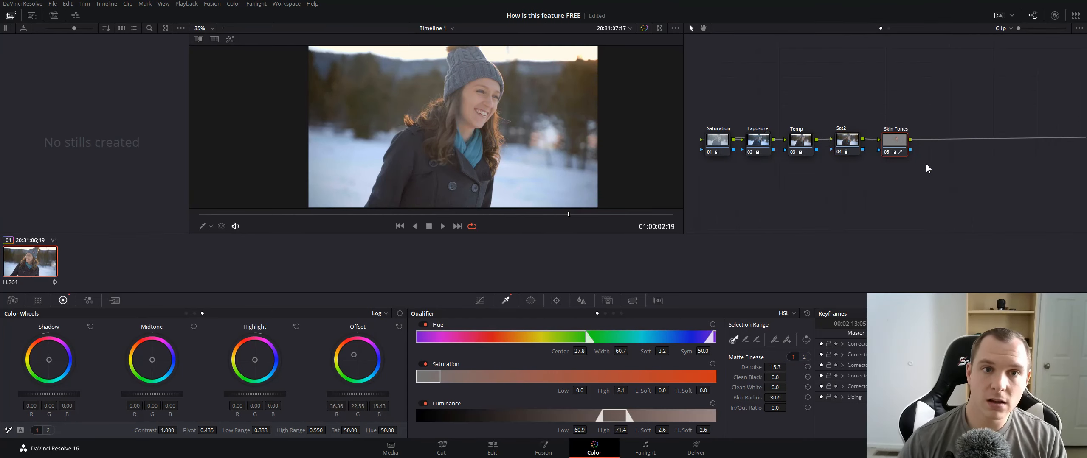
{"action": "key", "text": "Delete"}
{"action": "key", "text": "ctrl+z"}
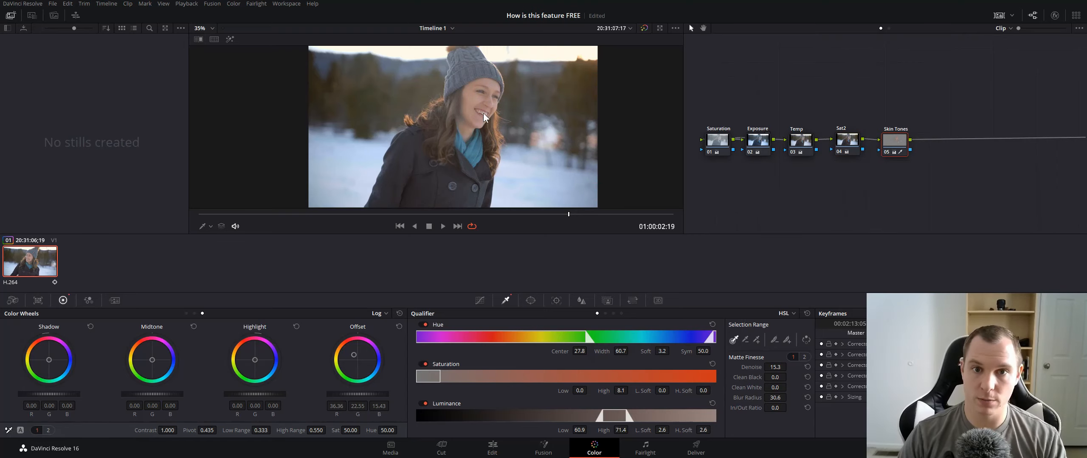
{"action": "key", "text": "space"}
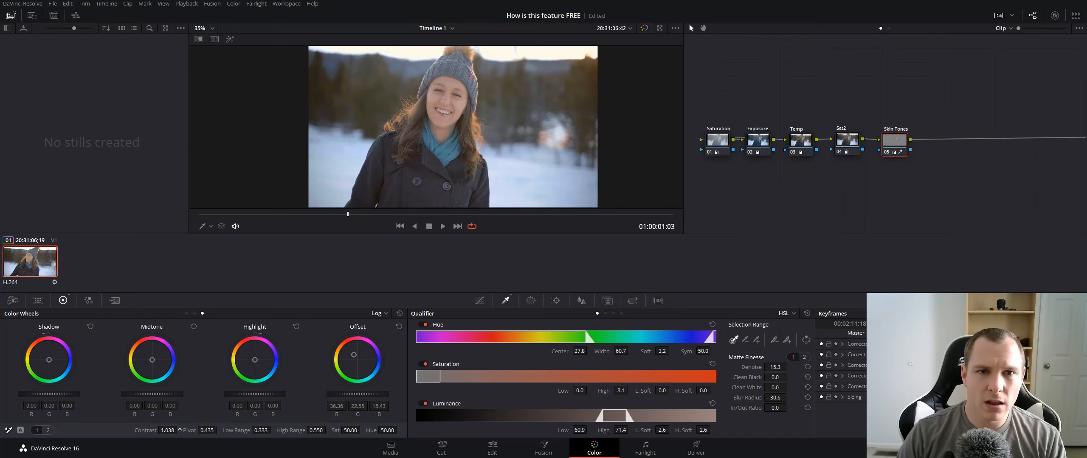
Step: Raise the Skin Tones node's contrast to 1.108 and play the clip to check it
{"action": "left_click_drag", "start_coordinate": [180, 430], "coordinate": [191, 430]}
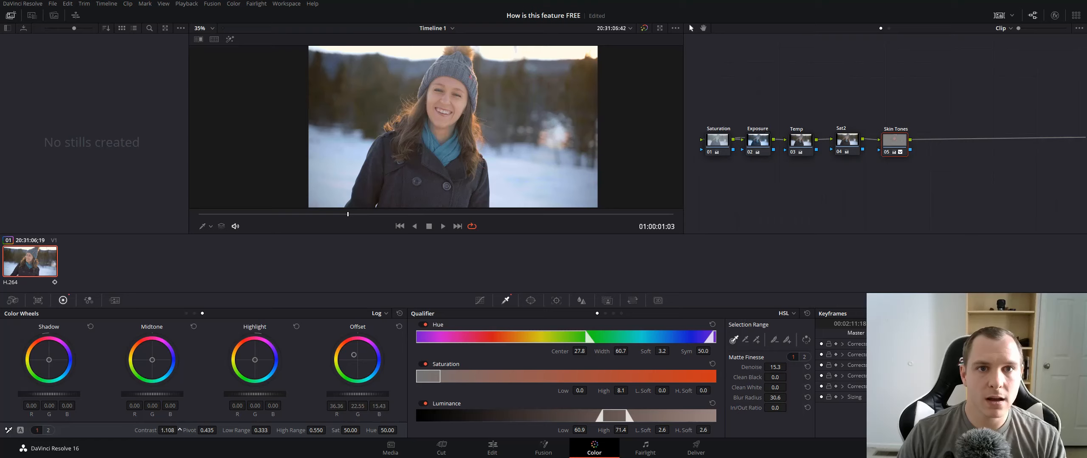
{"action": "key", "text": "space"}
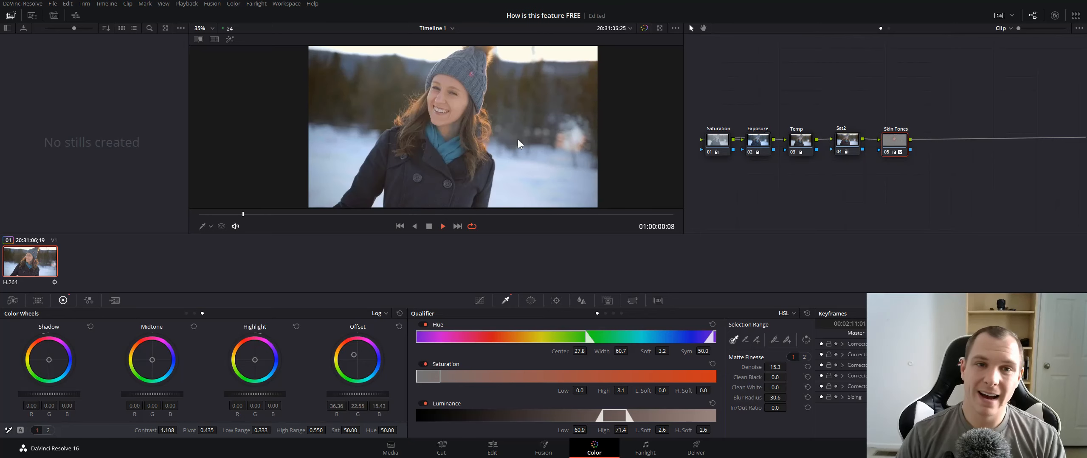
{"action": "key", "text": "space"}
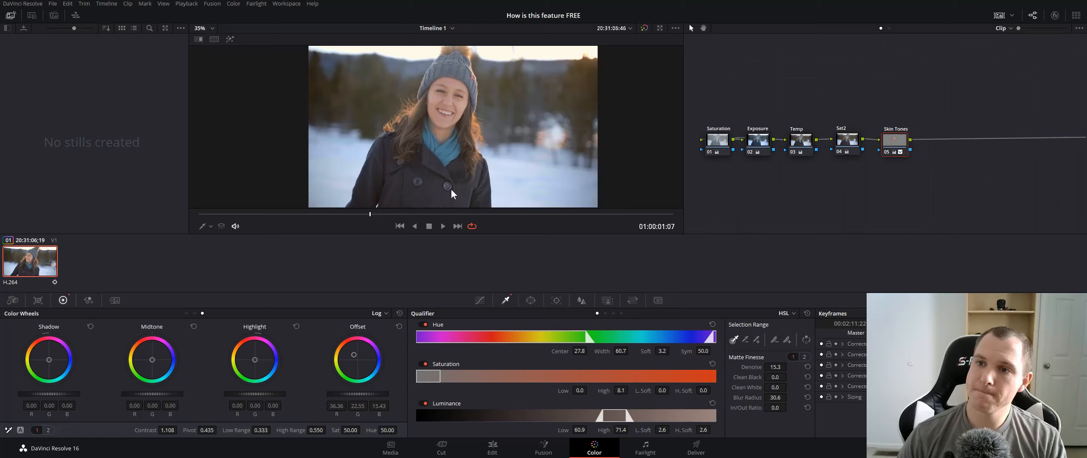
Step: Add a new node after Skin Tones, insert it into the chain and tidy the node positions
{"action": "left_click_drag", "start_coordinate": [899, 147], "coordinate": [890, 146]}
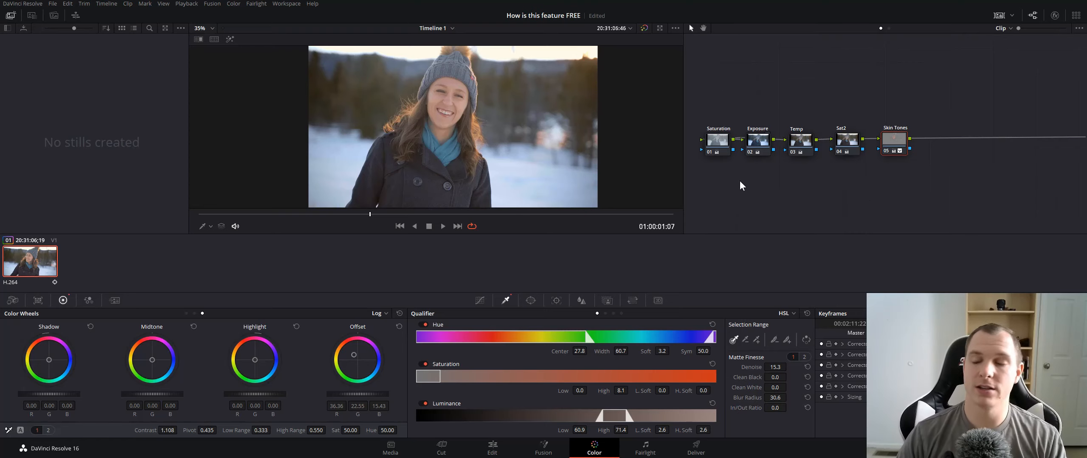
{"action": "right_click", "coordinate": [948, 154]}
{"action": "mouse_move", "coordinate": [971, 168]}
{"action": "left_click", "coordinate": [928, 169]}
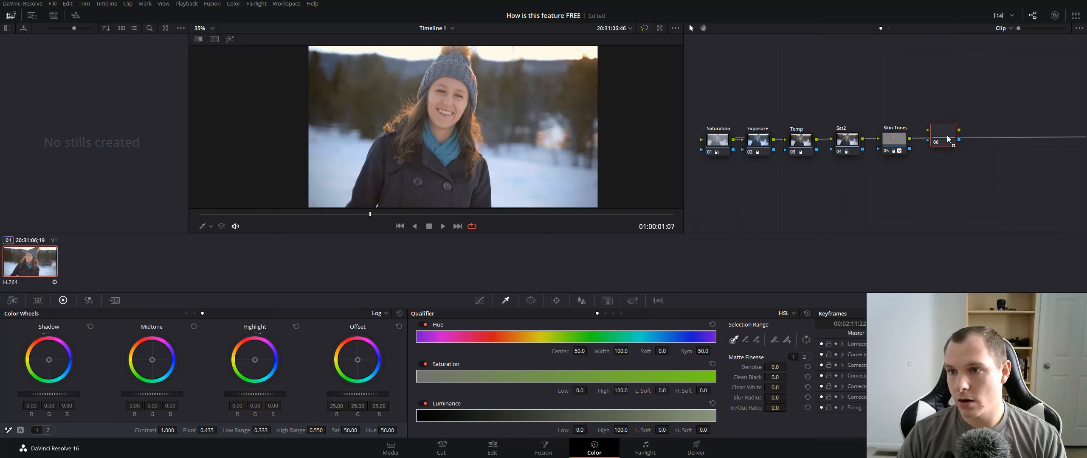
{"action": "left_click_drag", "start_coordinate": [946, 140], "coordinate": [941, 137]}
{"action": "left_click_drag", "start_coordinate": [750, 114], "coordinate": [947, 137]}
{"action": "left_click", "coordinate": [943, 160]}
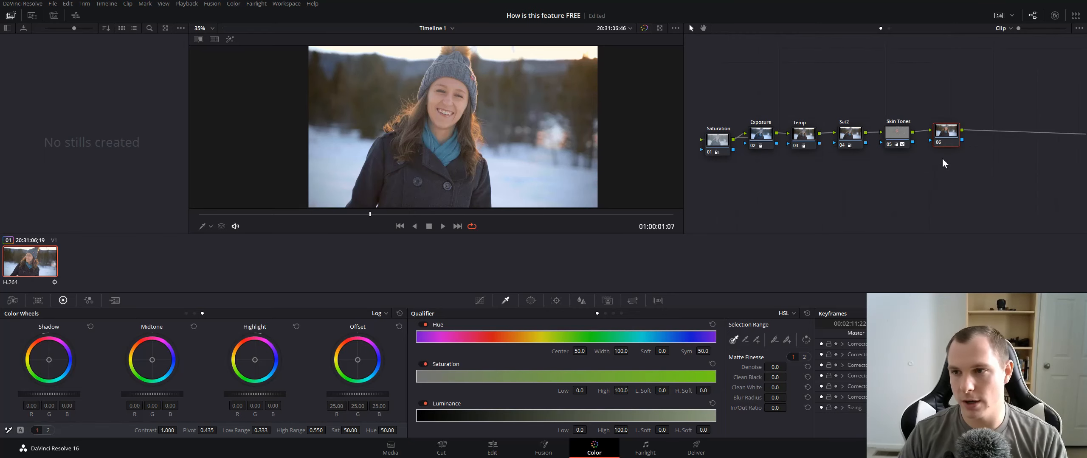
Step: Label the new sixth node OrangeTeal
{"action": "right_click", "coordinate": [951, 136]}
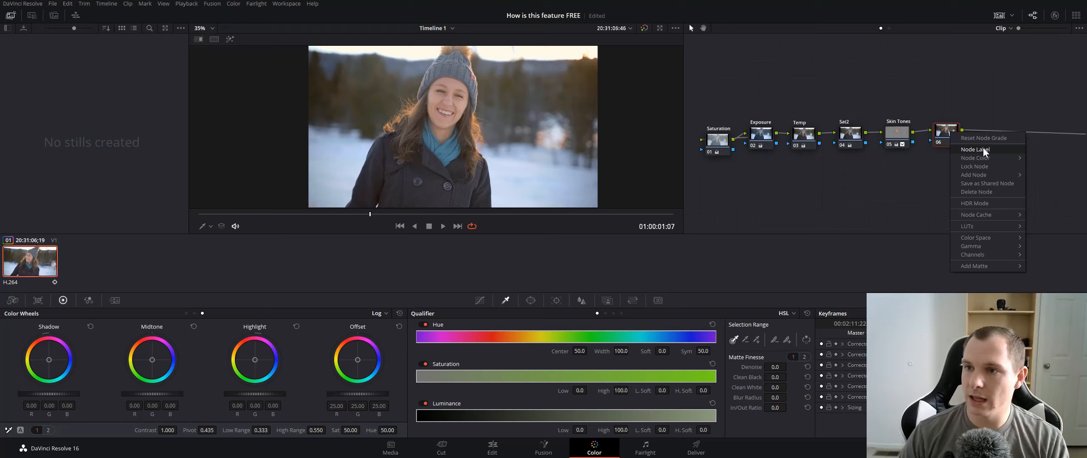
{"action": "left_click", "coordinate": [984, 150]}
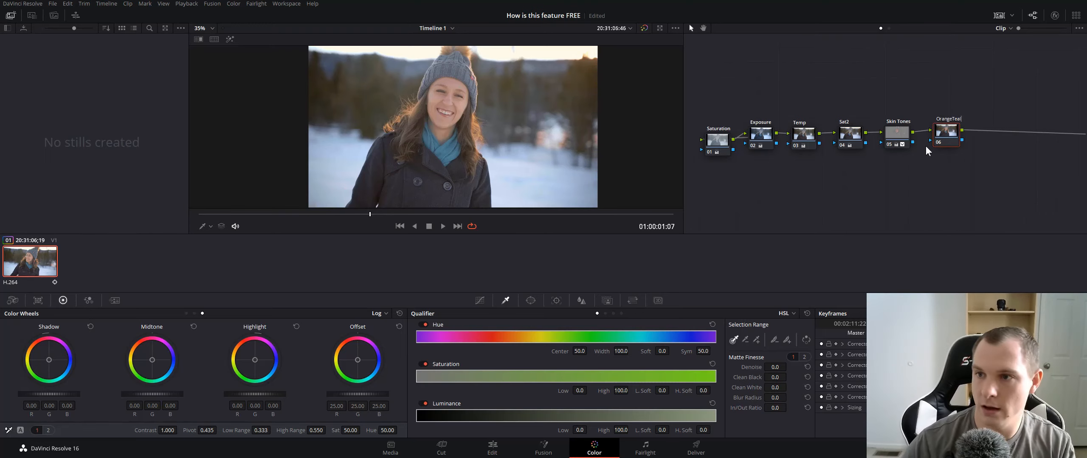
{"action": "left_click_drag", "start_coordinate": [942, 136], "coordinate": [945, 134]}
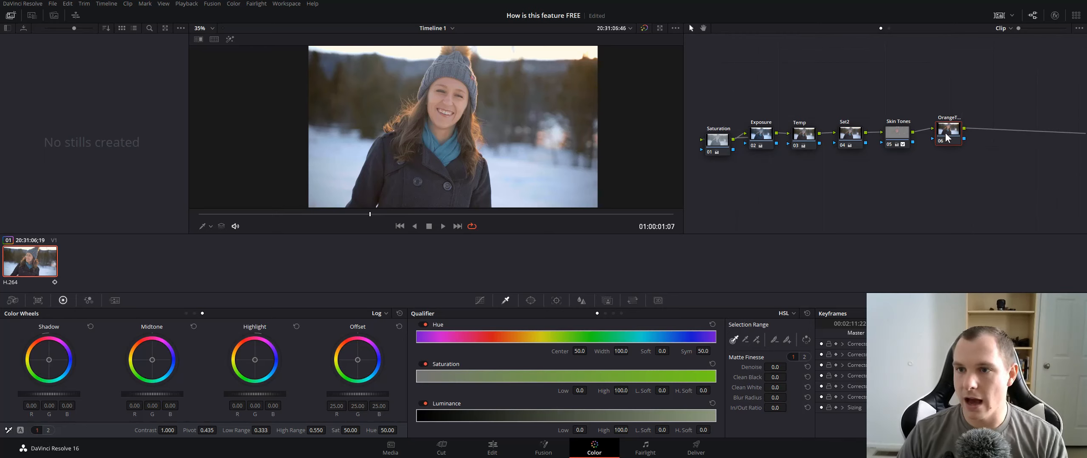
Step: Sample the woman's skin with the Qualifier on the OrangeTeal node and show the highlighted selection with its matte
{"action": "left_click", "coordinate": [209, 227]}
{"action": "left_click", "coordinate": [225, 253]}
{"action": "left_click", "coordinate": [462, 101]}
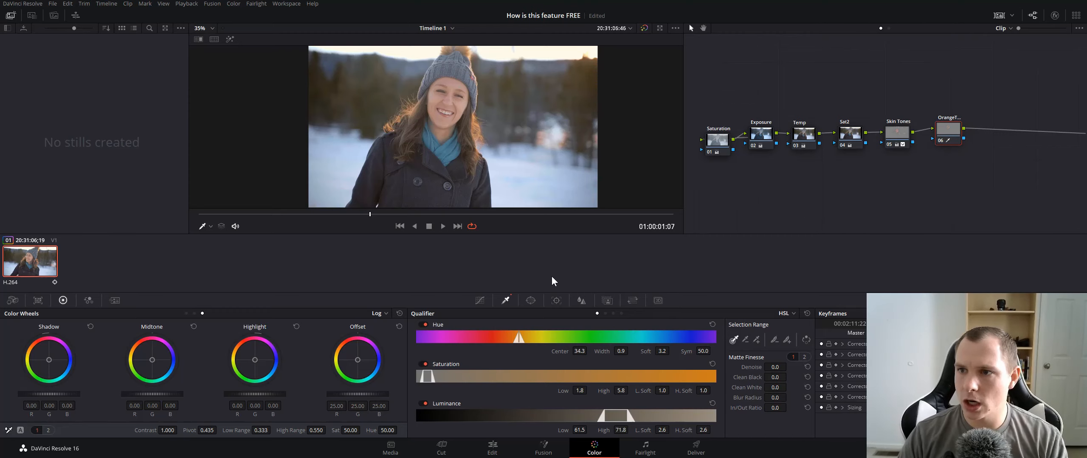
{"action": "left_click", "coordinate": [215, 39]}
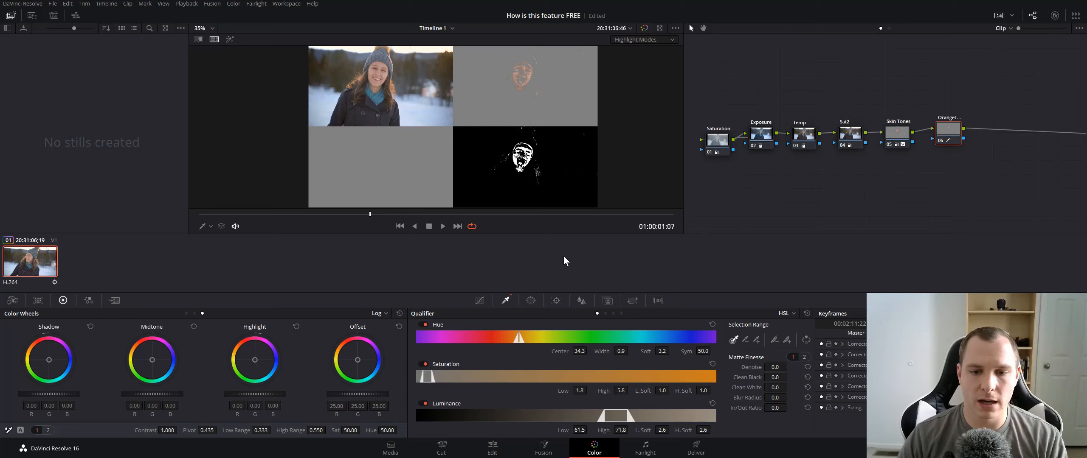
Step: Refine the skin selection to hue center 33.6 and width 19.0, saturation high 15.3, and luminance 61.7 to 72.1
{"action": "left_click_drag", "start_coordinate": [521, 339], "coordinate": [491, 340]}
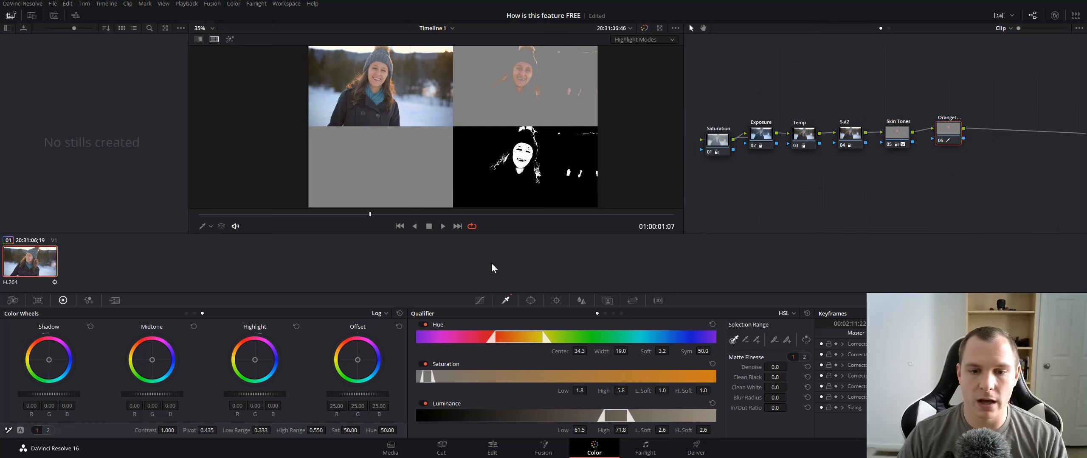
{"action": "scroll", "coordinate": [484, 136], "scroll_direction": "up", "scroll_amount": 2}
{"action": "mouse_move", "coordinate": [527, 339]}
{"action": "left_mouse_down"}
{"action": "mouse_move", "coordinate": [514, 339]}
{"action": "mouse_move", "coordinate": [549, 341]}
{"action": "mouse_move", "coordinate": [524, 341]}
{"action": "left_mouse_up"}
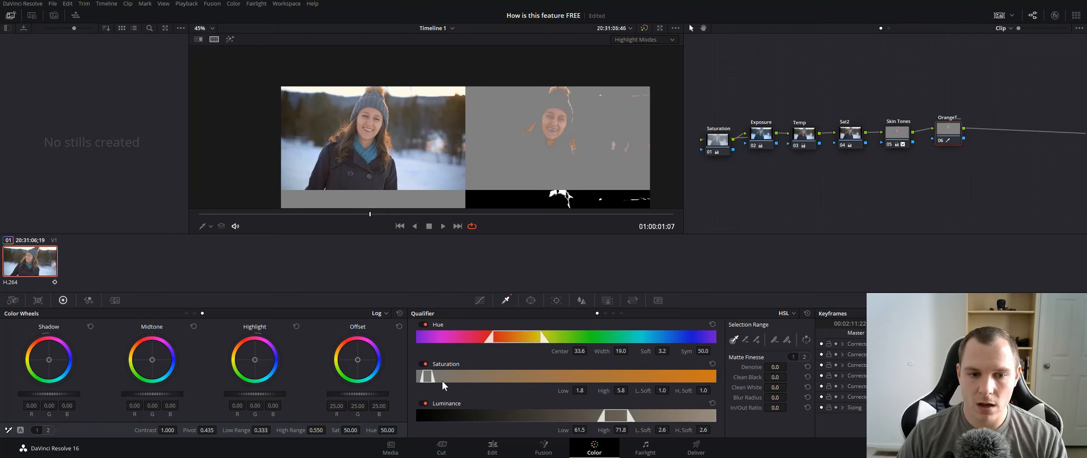
{"action": "left_click_drag", "start_coordinate": [432, 378], "coordinate": [462, 378]}
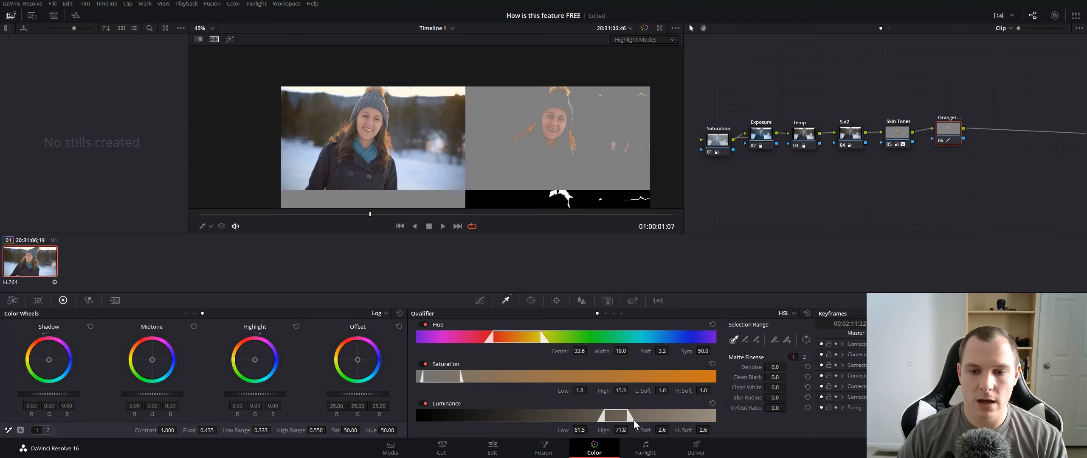
{"action": "left_click_drag", "start_coordinate": [630, 416], "coordinate": [624, 417]}
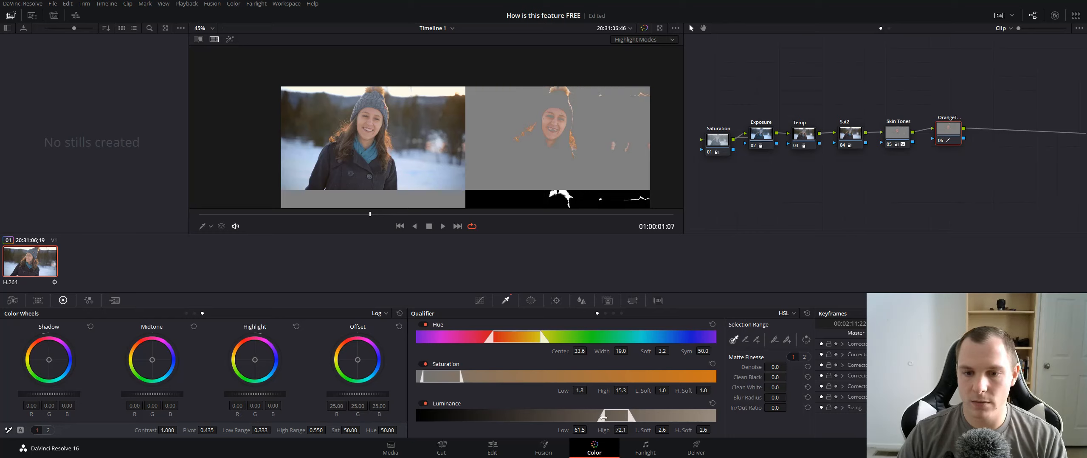
{"action": "left_click_drag", "start_coordinate": [604, 417], "coordinate": [605, 417]}
Step: Soften the skin matte with a denoise of 15.5 and a blur radius of about 31
{"action": "left_click_drag", "start_coordinate": [774, 367], "coordinate": [789, 367]}
{"action": "left_click_drag", "start_coordinate": [775, 397], "coordinate": [788, 397]}
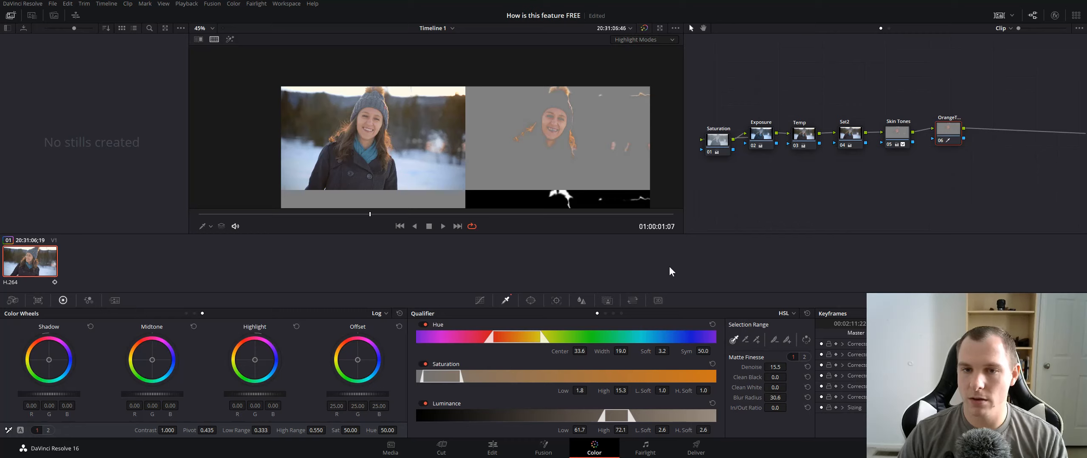
{"action": "mouse_move", "coordinate": [488, 164]}
{"action": "left_mouse_down"}
{"action": "mouse_move", "coordinate": [466, 120]}
{"action": "mouse_move", "coordinate": [485, 153]}
{"action": "left_mouse_up"}
{"action": "scroll", "coordinate": [479, 151], "scroll_direction": "up", "scroll_amount": 2}
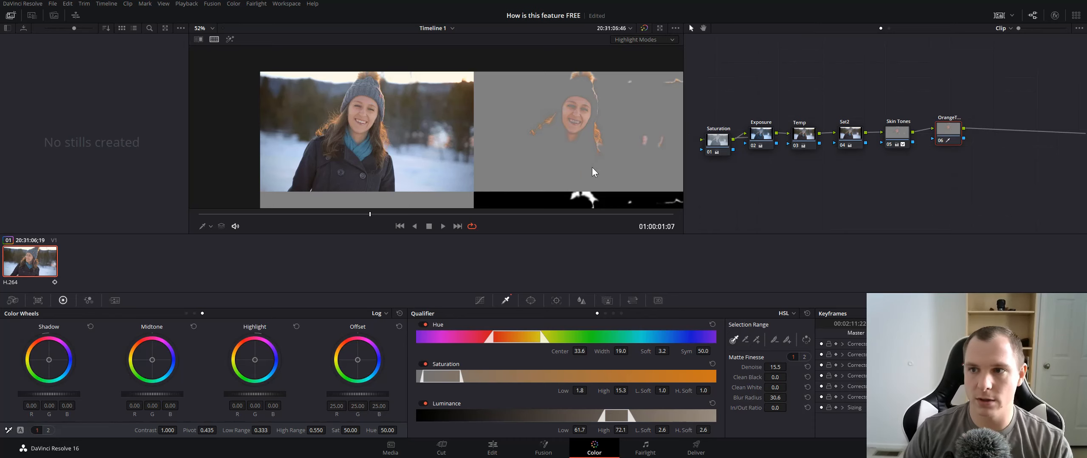
Step: Invert the skin selection so the OrangeTeal node affects everything else, and return to the normal image view
{"action": "left_click", "coordinate": [804, 340]}
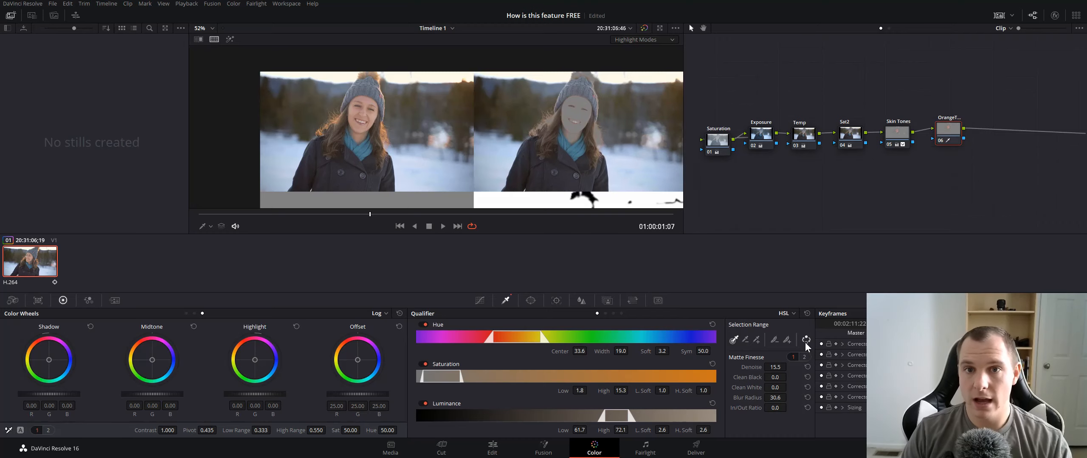
{"action": "mouse_move", "coordinate": [539, 154]}
{"action": "left_mouse_down"}
{"action": "mouse_move", "coordinate": [495, 119]}
{"action": "mouse_move", "coordinate": [530, 166]}
{"action": "mouse_move", "coordinate": [545, 158]}
{"action": "left_mouse_up"}
{"action": "left_click_drag", "start_coordinate": [953, 139], "coordinate": [956, 147]}
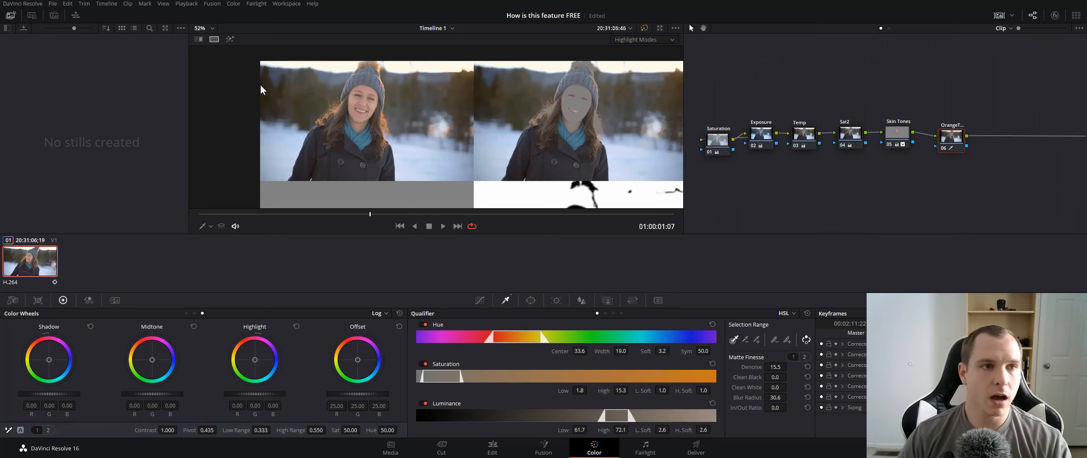
{"action": "left_click", "coordinate": [214, 41]}
{"action": "scroll", "coordinate": [477, 149], "scroll_direction": "down", "scroll_amount": 4}
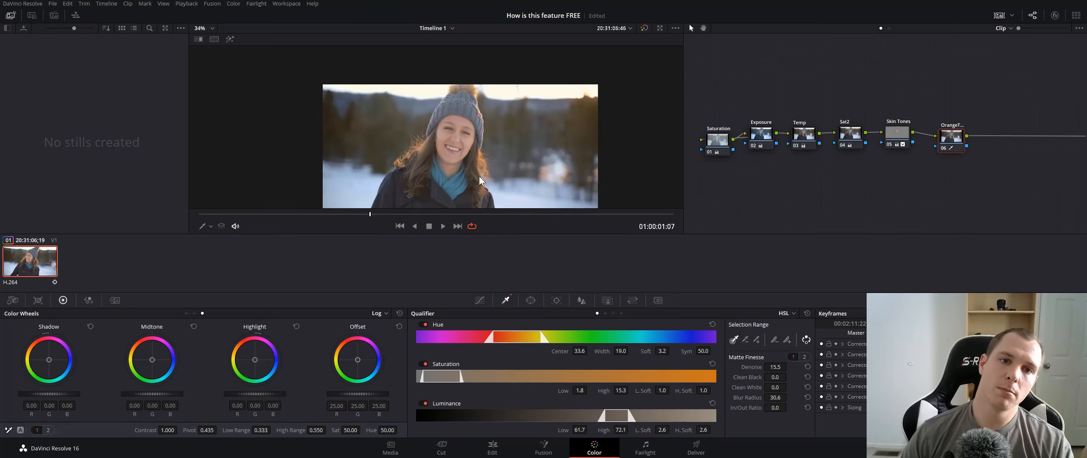
{"action": "left_click_drag", "start_coordinate": [470, 126], "coordinate": [480, 136]}
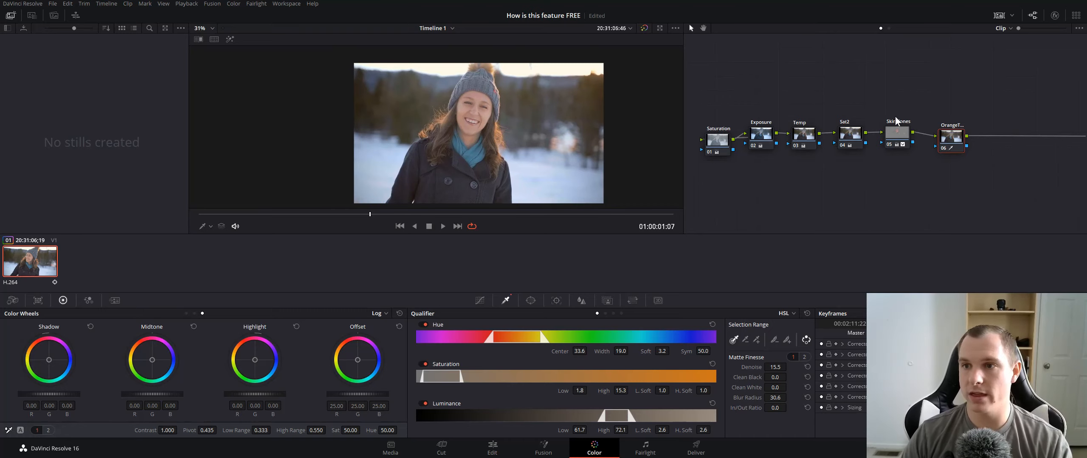
Step: Line up the OrangeTeal node and reposition the whole node chain between the graph's input and output
{"action": "left_click", "coordinate": [902, 133]}
{"action": "left_click_drag", "start_coordinate": [903, 134], "coordinate": [940, 139]}
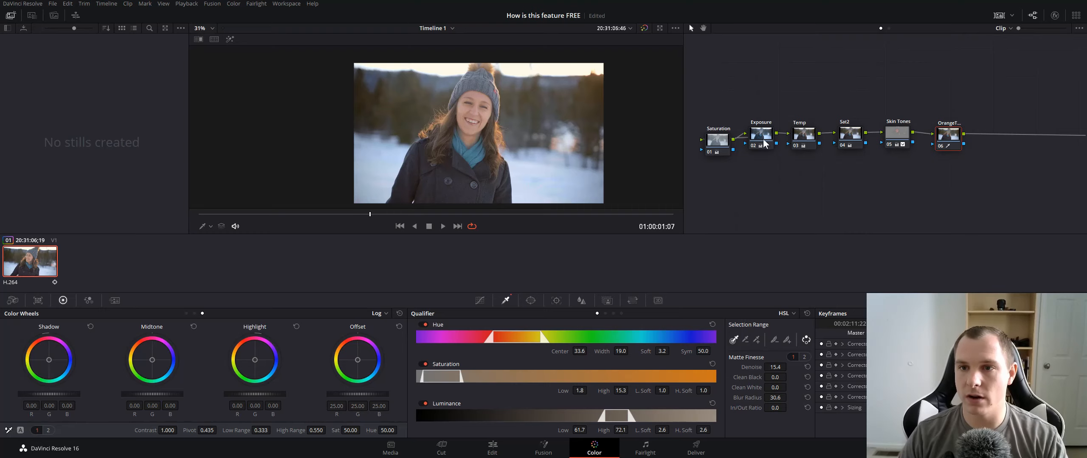
{"action": "left_click_drag", "start_coordinate": [715, 111], "coordinate": [976, 153]}
{"action": "left_click_drag", "start_coordinate": [954, 139], "coordinate": [1035, 134]}
{"action": "left_click_drag", "start_coordinate": [950, 167], "coordinate": [873, 176]}
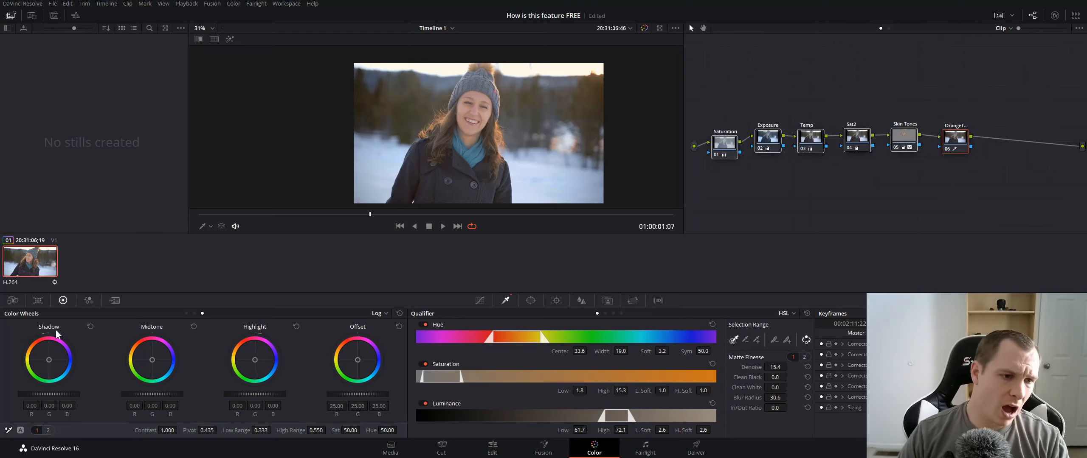
Step: Shift the OrangeTeal node's Shadow wheel towards teal, to -0.17, 0.04, 0.07, and play the clip full screen
{"action": "left_click_drag", "start_coordinate": [51, 360], "coordinate": [50, 363]}
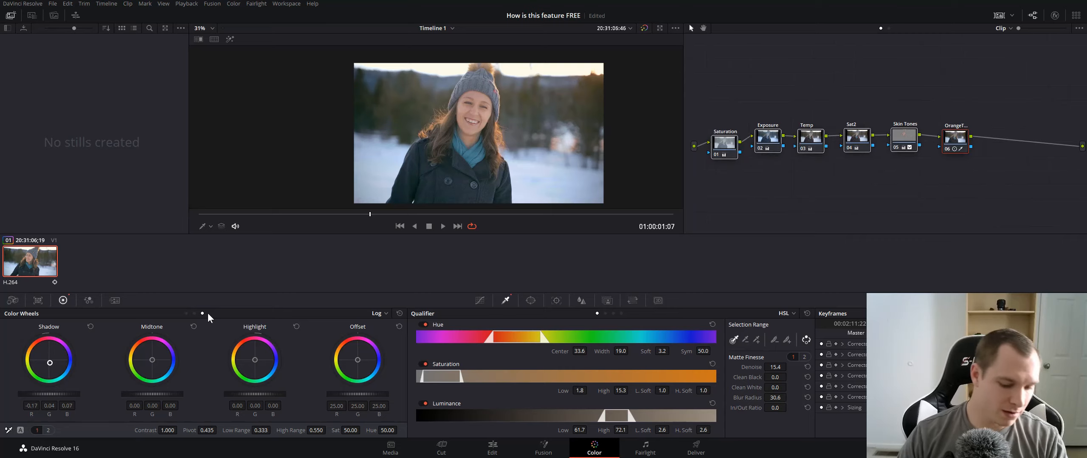
{"action": "key", "text": "ctrl+f"}
{"action": "key", "text": "space"}
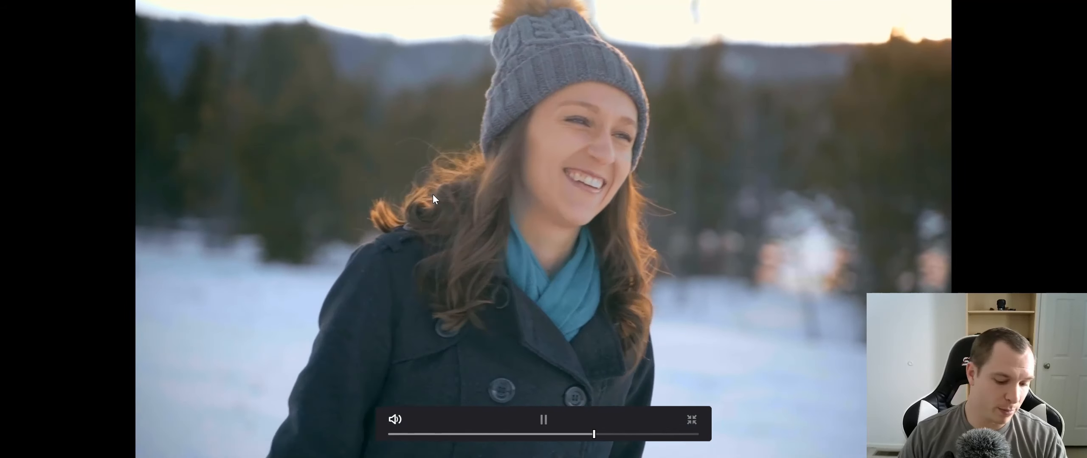
{"action": "key", "text": "Escape"}
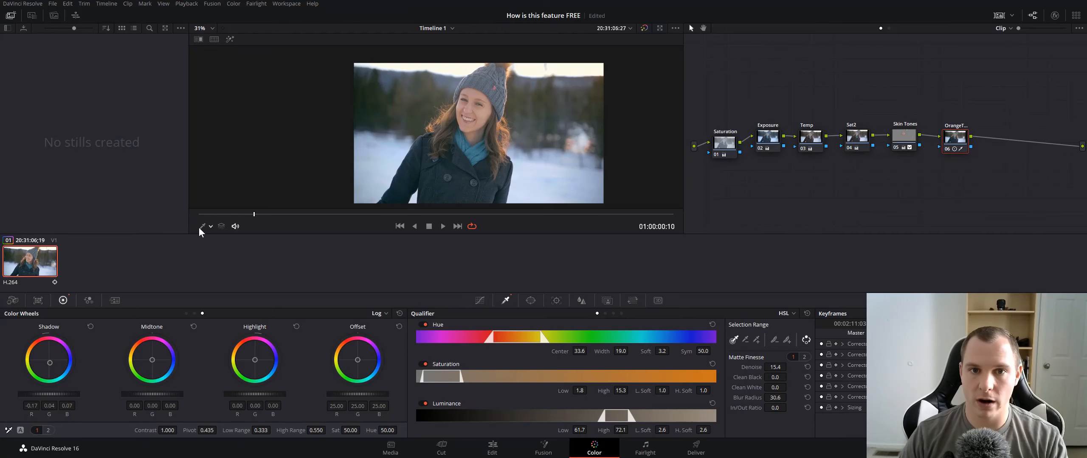
Step: Examine the paused frame full screen twice to judge the teal shadows, and return to the normal view
{"action": "key", "text": "ctrl+f"}
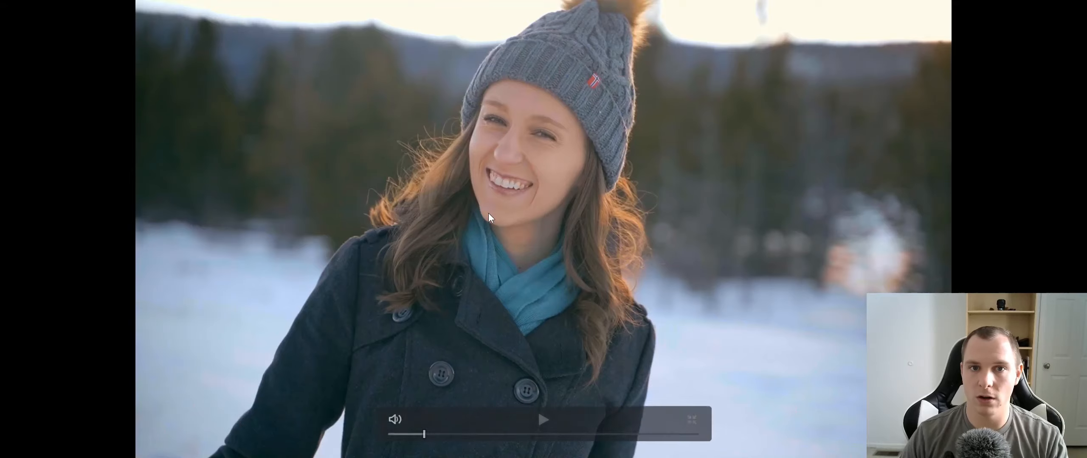
{"action": "key", "text": "Escape"}
{"action": "key", "text": "ctrl+f"}
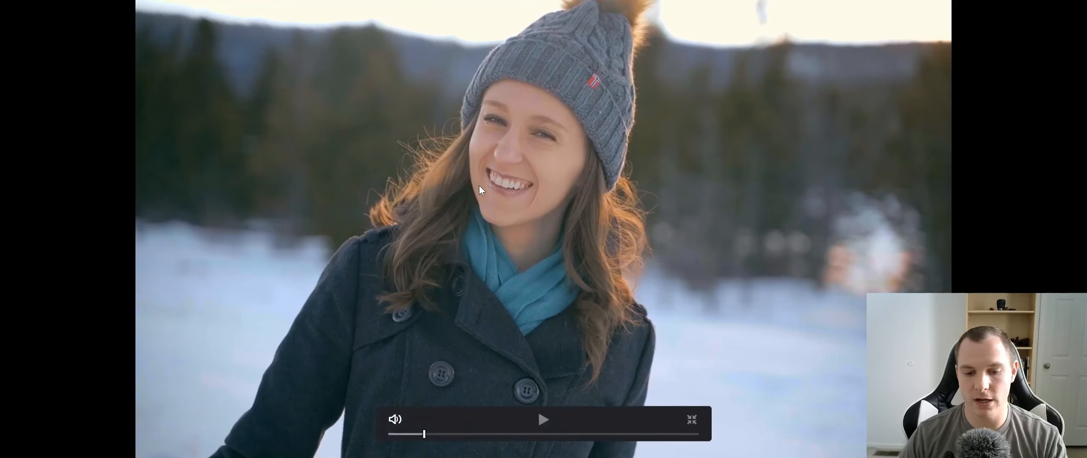
{"action": "key", "text": "Escape"}
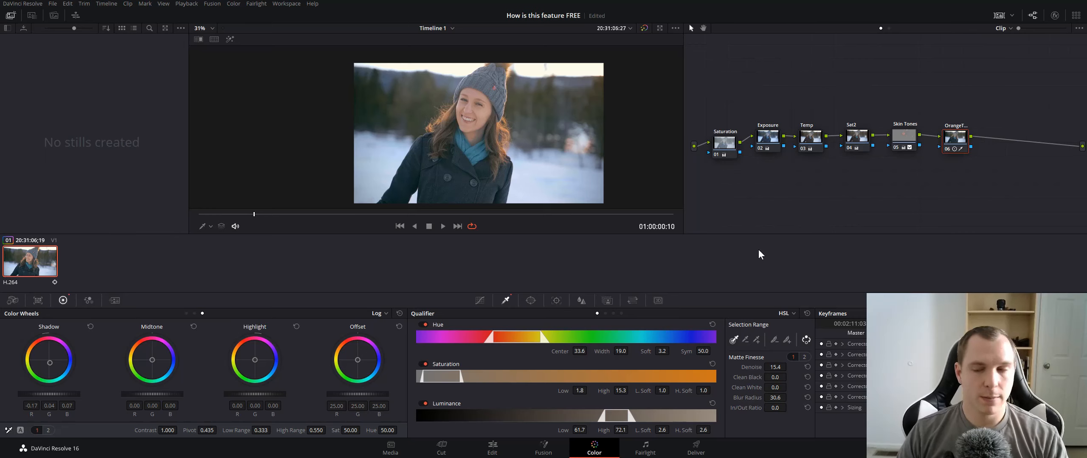
Step: On the OrangeTeal node's Lum Vs Sat curve, anchor luminance 0.22 at saturation 1.00 and lower the black end to 0.00
{"action": "left_click_drag", "start_coordinate": [959, 139], "coordinate": [961, 135]}
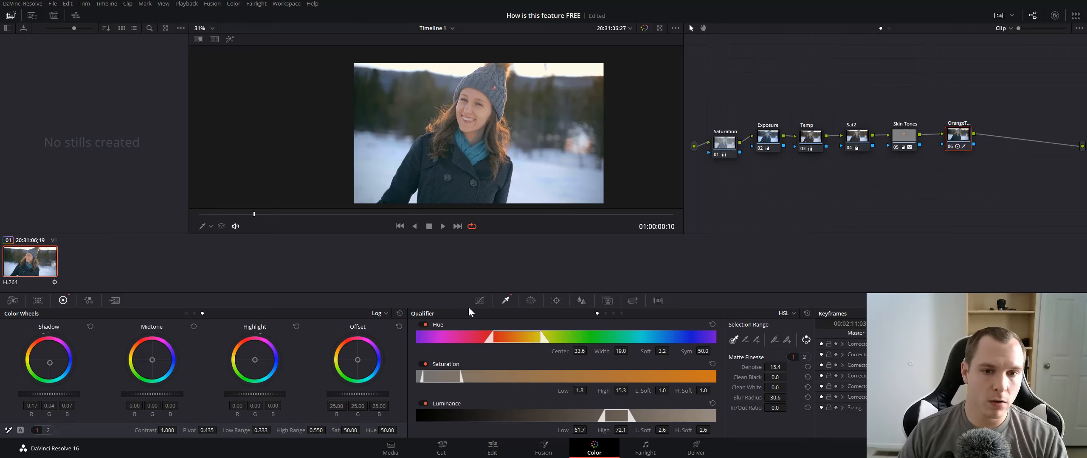
{"action": "left_click", "coordinate": [479, 301]}
{"action": "left_click", "coordinate": [605, 313]}
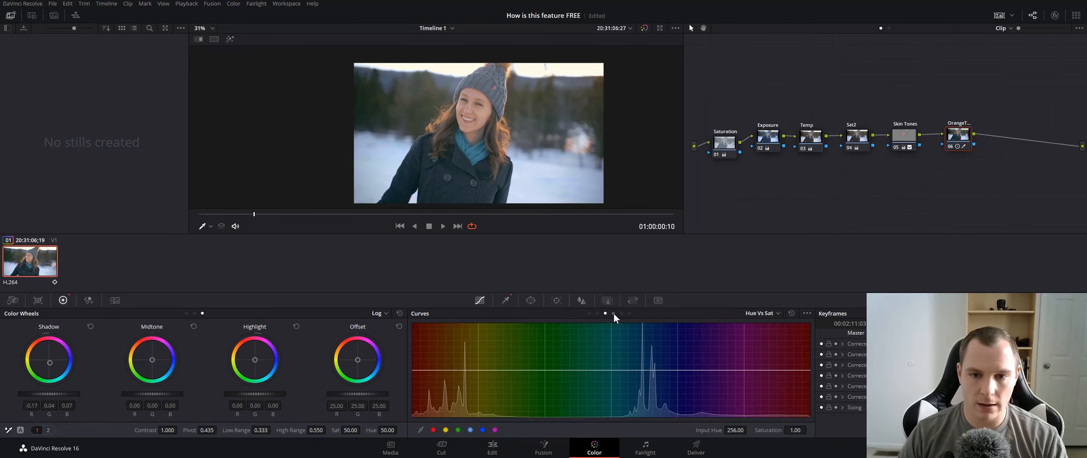
{"action": "left_click", "coordinate": [613, 313]}
{"action": "left_click", "coordinate": [621, 313]}
{"action": "left_click", "coordinate": [501, 370]}
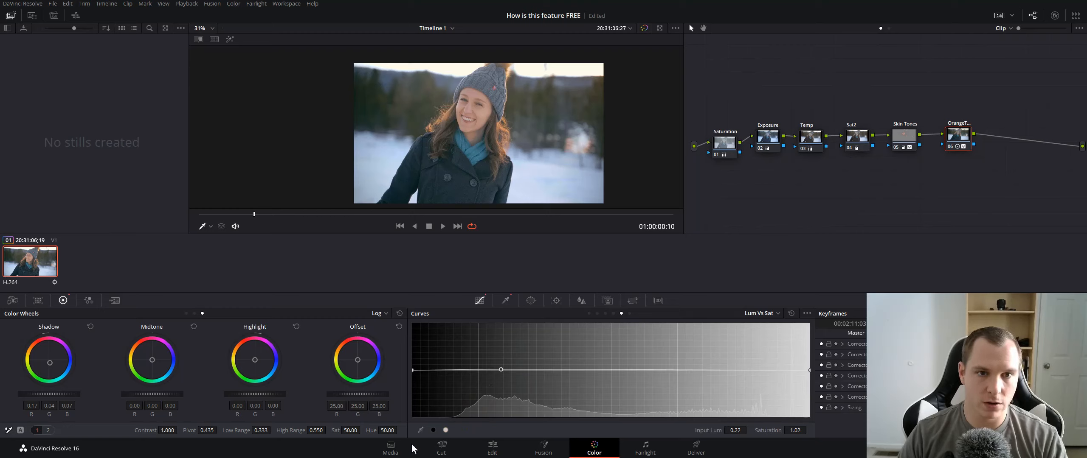
{"action": "left_click_drag", "start_coordinate": [412, 370], "coordinate": [394, 440]}
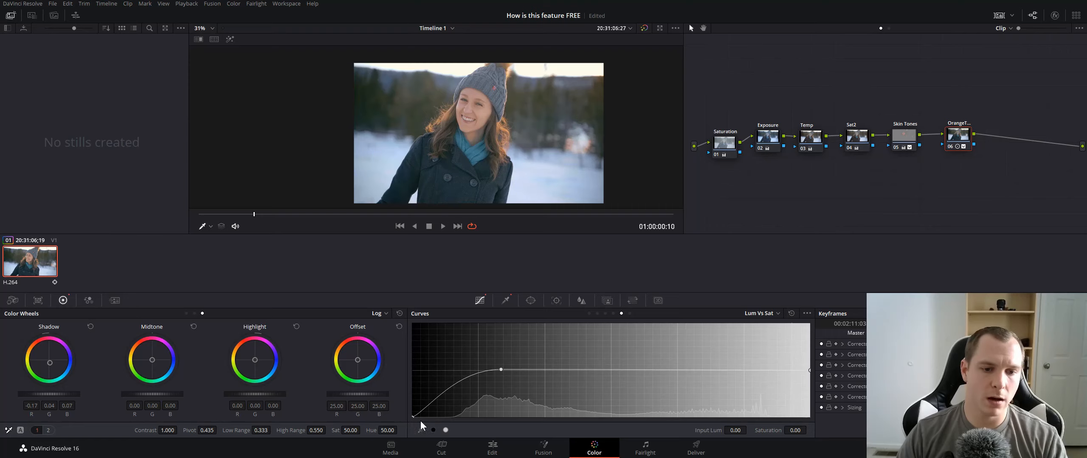
{"action": "mouse_move", "coordinate": [415, 410]}
{"action": "left_mouse_down"}
{"action": "mouse_move", "coordinate": [400, 331]}
{"action": "mouse_move", "coordinate": [405, 418]}
{"action": "left_mouse_up"}
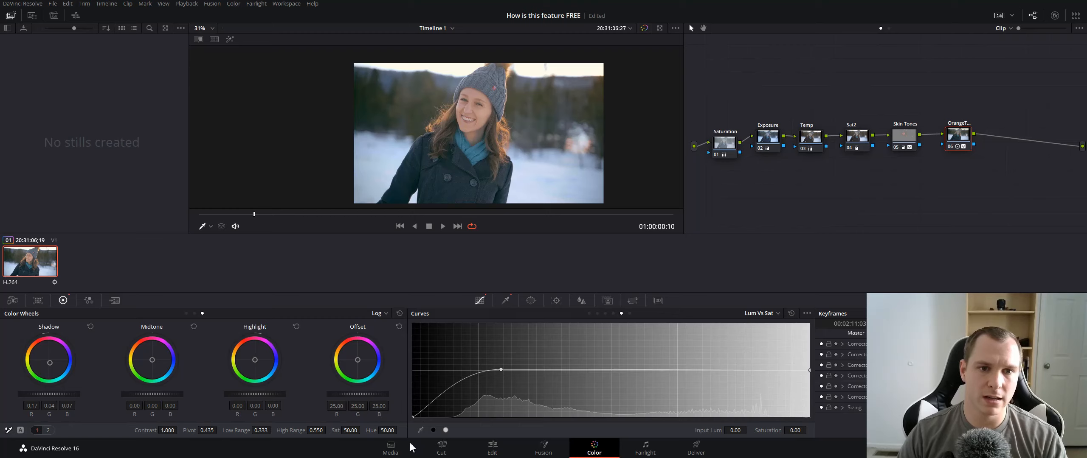
{"action": "left_click", "coordinate": [501, 370]}
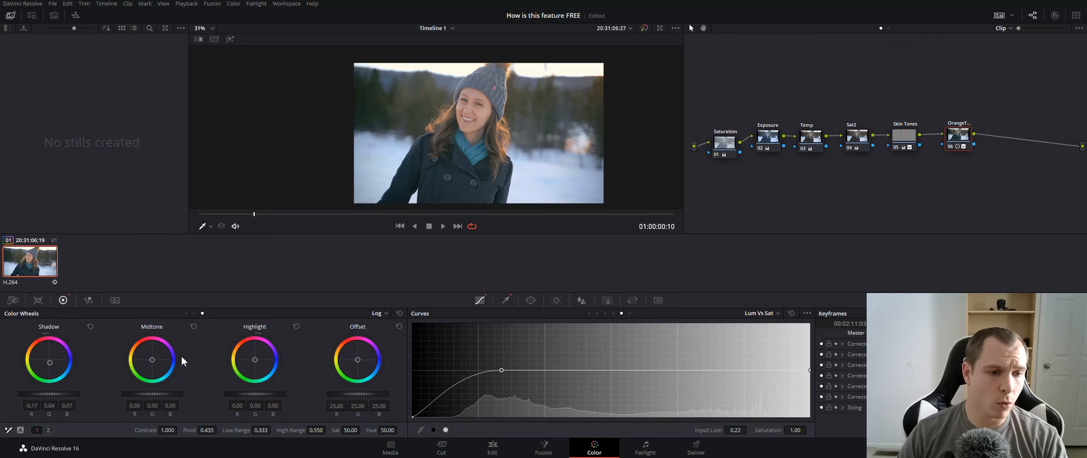
Step: Review the Skin Tones node's settings and return to the OrangeTeal node
{"action": "left_click_drag", "start_coordinate": [358, 359], "coordinate": [357, 360]}
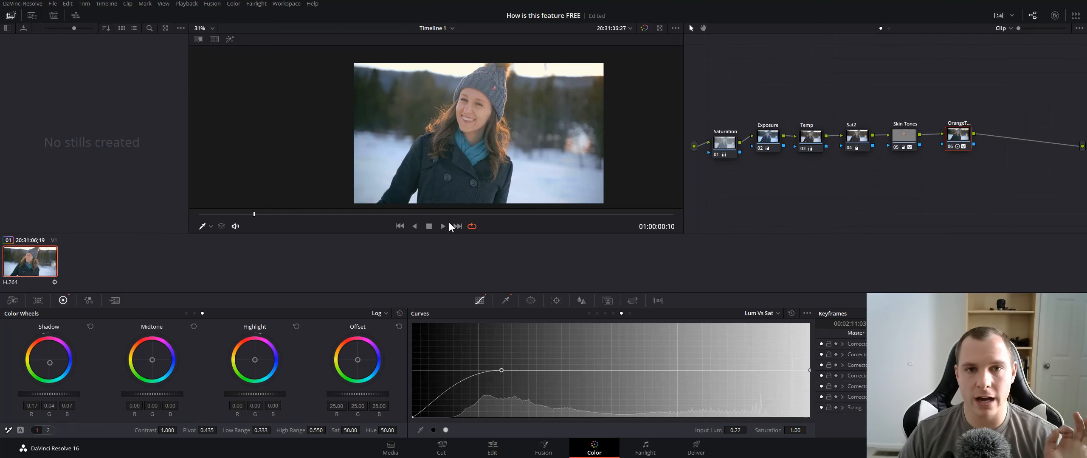
{"action": "left_click", "coordinate": [903, 136]}
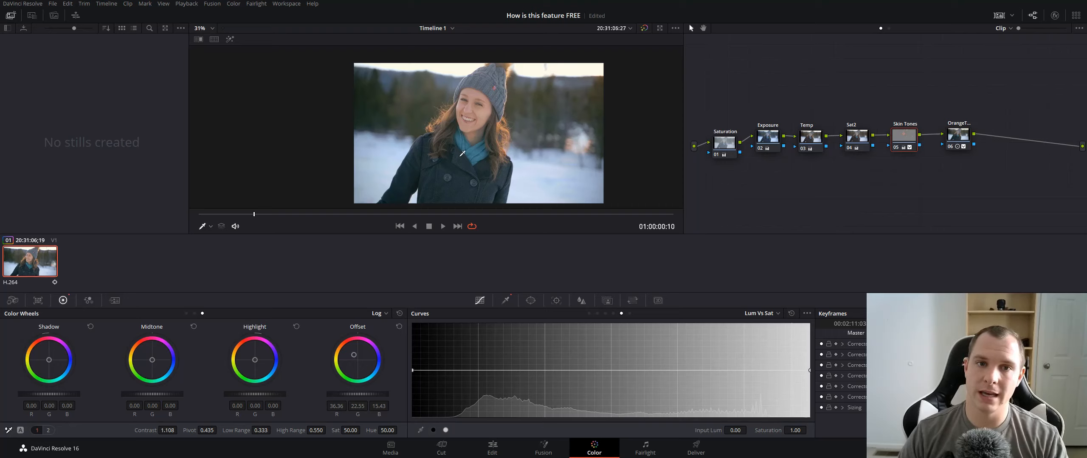
{"action": "mouse_move", "coordinate": [960, 142]}
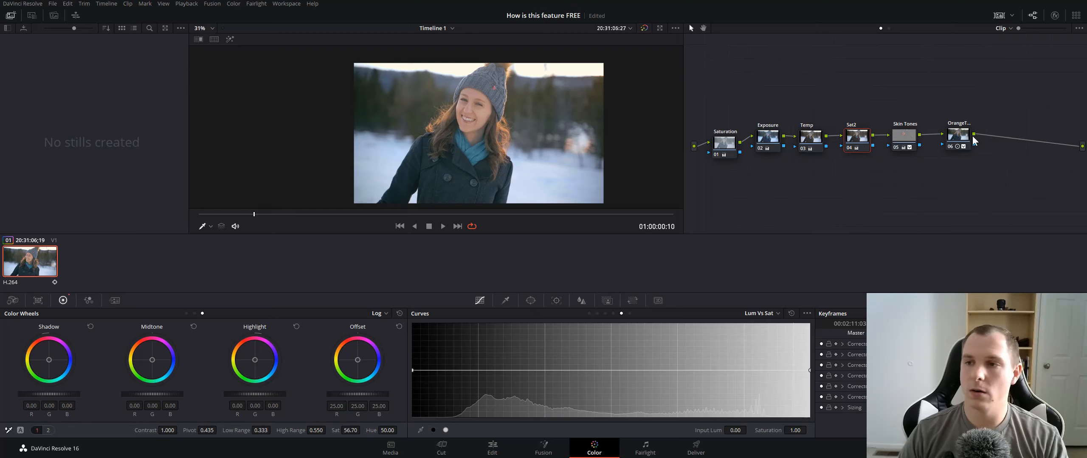
{"action": "left_click", "coordinate": [958, 136]}
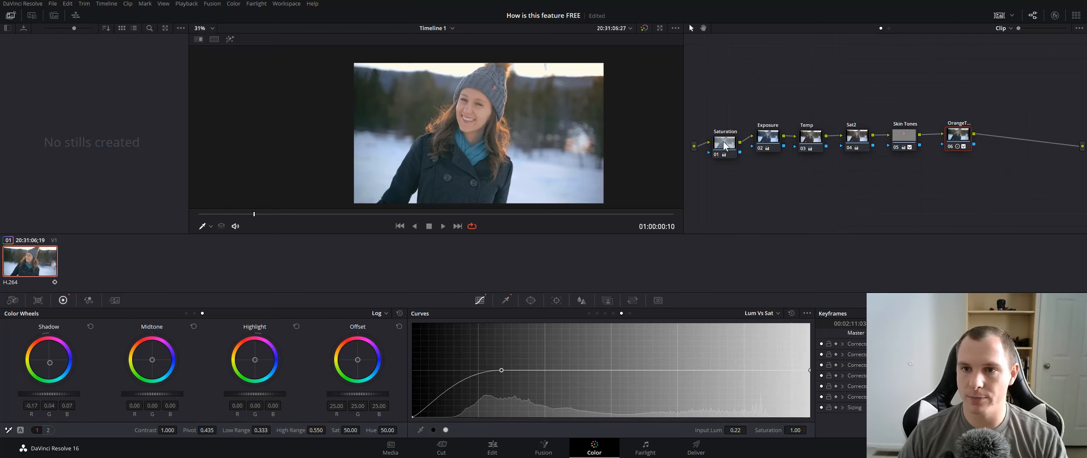
Step: Line up the Saturation node with the Exposure node and review each node in order through to OrangeTeal
{"action": "left_click_drag", "start_coordinate": [723, 146], "coordinate": [724, 143]}
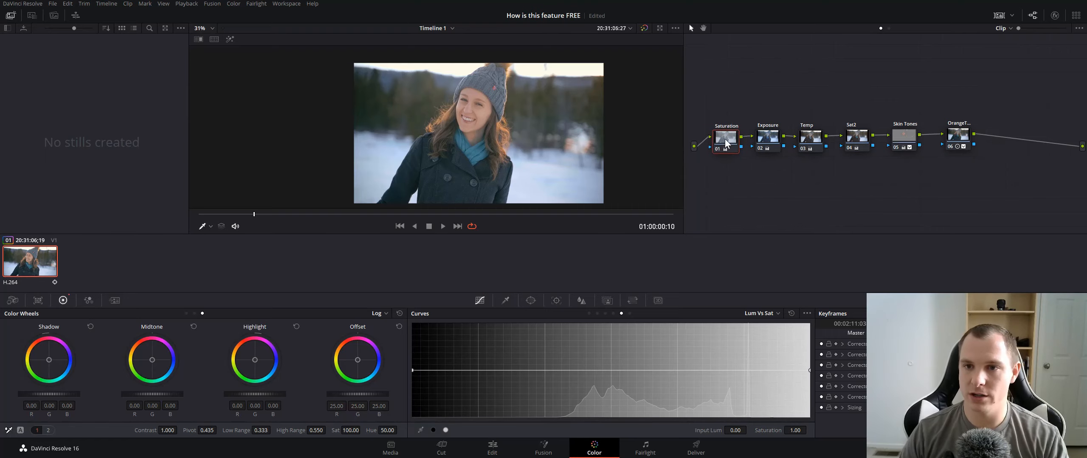
{"action": "left_click", "coordinate": [767, 144]}
{"action": "left_click", "coordinate": [807, 144]}
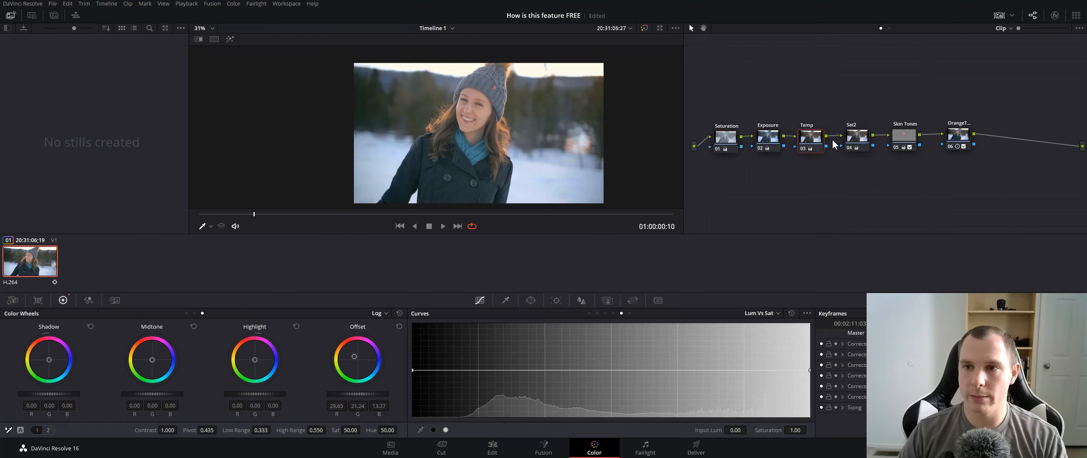
{"action": "left_click", "coordinate": [854, 144]}
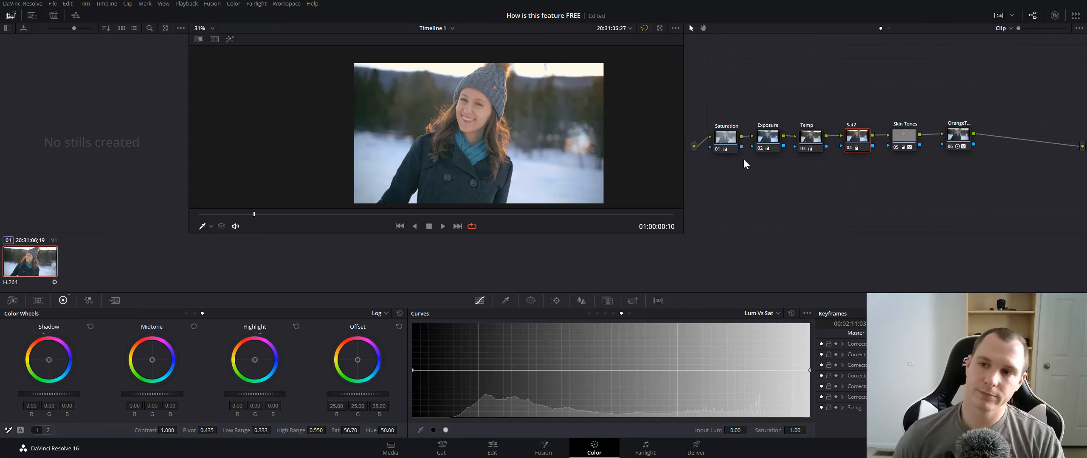
{"action": "left_click", "coordinate": [901, 141]}
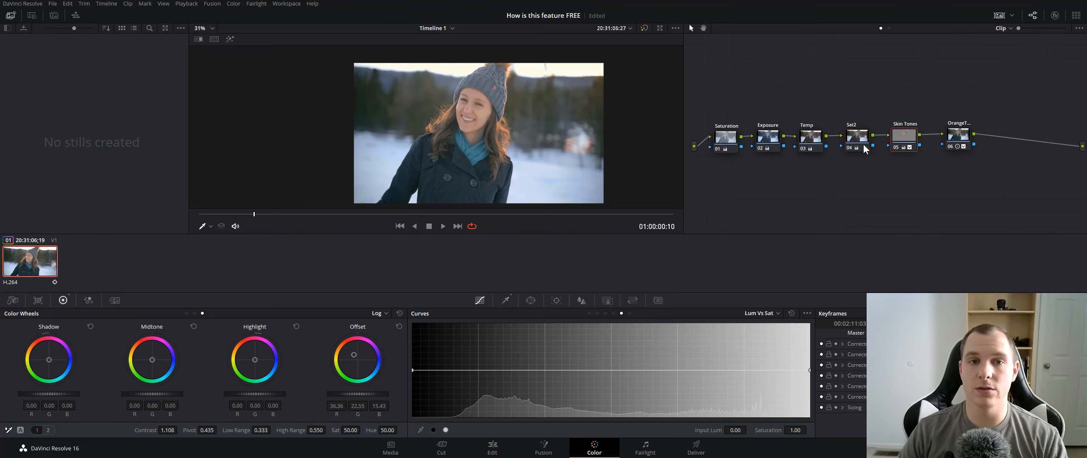
{"action": "left_click", "coordinate": [957, 142]}
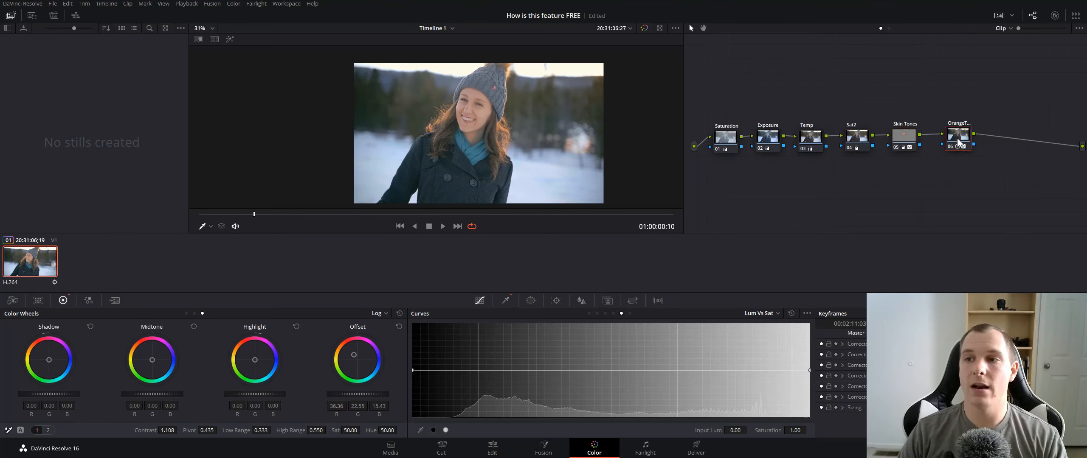
Step: Move the OrangeTeal node closer to the Skin Tones node and switch between the two to compare their settings
{"action": "left_click_drag", "start_coordinate": [957, 139], "coordinate": [948, 140]}
{"action": "left_click", "coordinate": [909, 138]}
{"action": "left_click", "coordinate": [951, 139]}
{"action": "left_click", "coordinate": [911, 138]}
{"action": "left_click", "coordinate": [952, 140]}
{"action": "left_click", "coordinate": [910, 138]}
{"action": "left_click", "coordinate": [958, 138]}
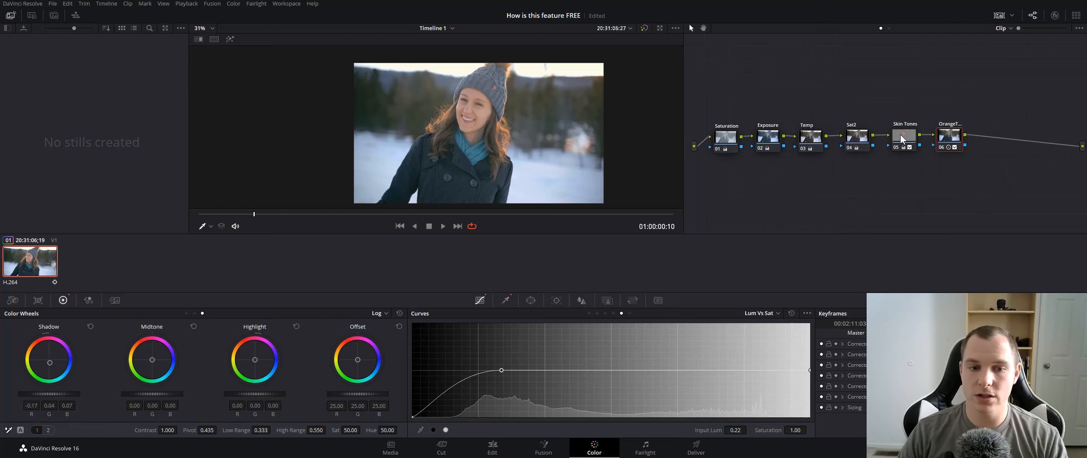
Step: Remove the connection between the Sat2 and Skin Tones nodes and undo the removal
{"action": "left_click", "coordinate": [881, 135]}
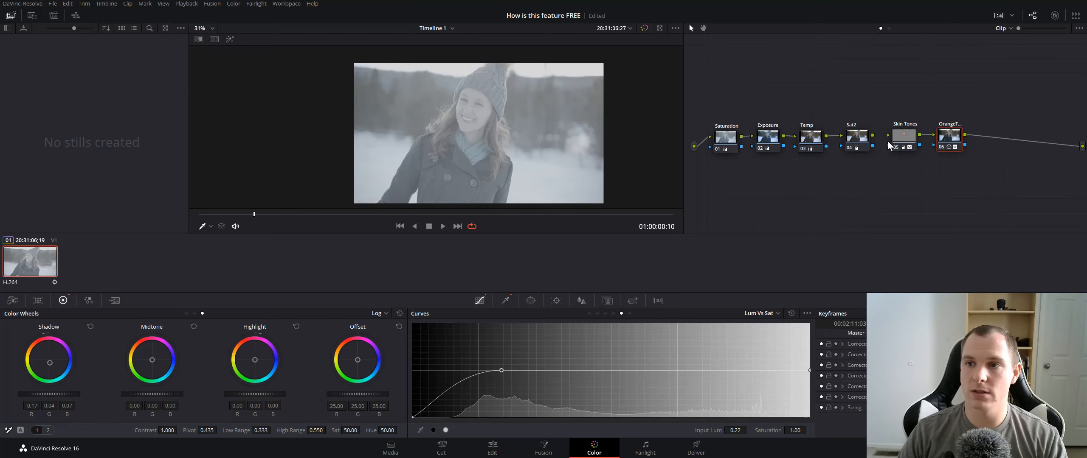
{"action": "key", "text": "ctrl+z"}
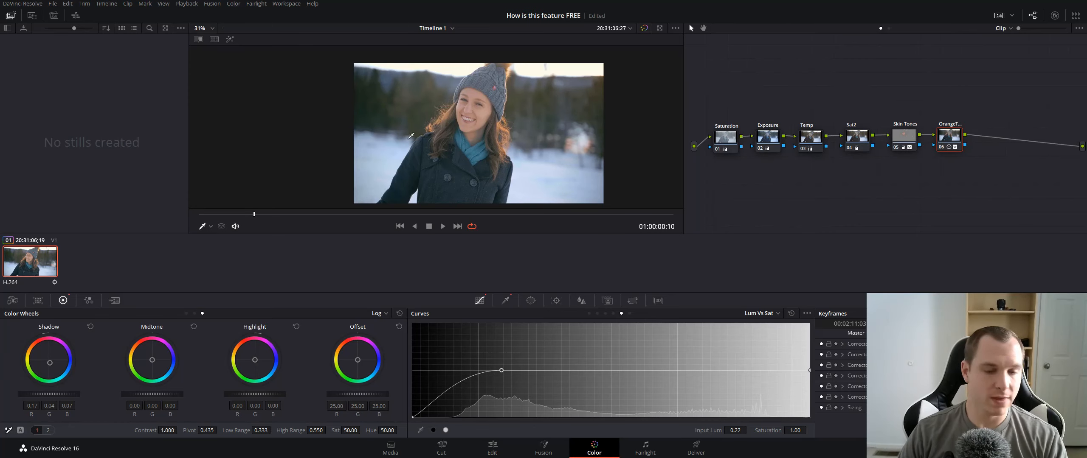
Step: Play the graded clip full screen, return to the normal view, and compare it with all grades bypassed
{"action": "key", "text": "ctrl+f"}
{"action": "key", "text": "space"}
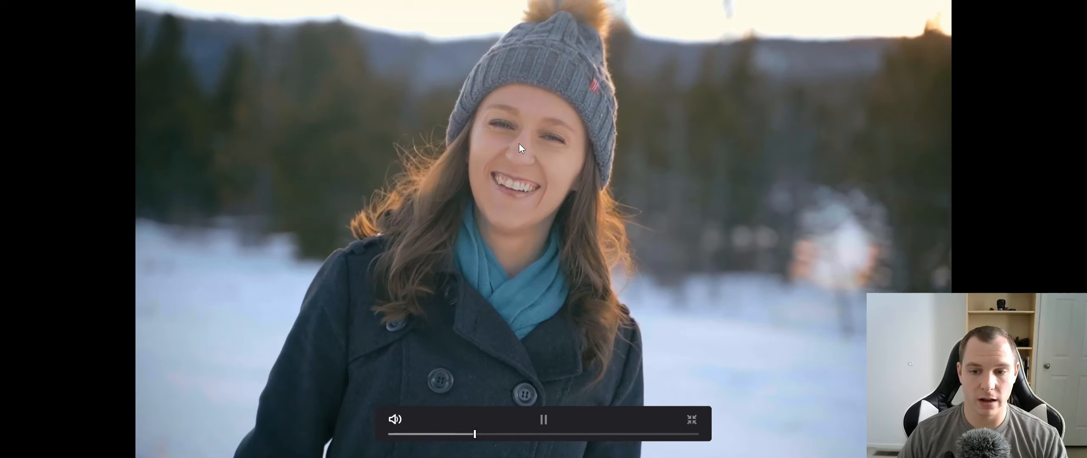
{"action": "key", "text": "Escape"}
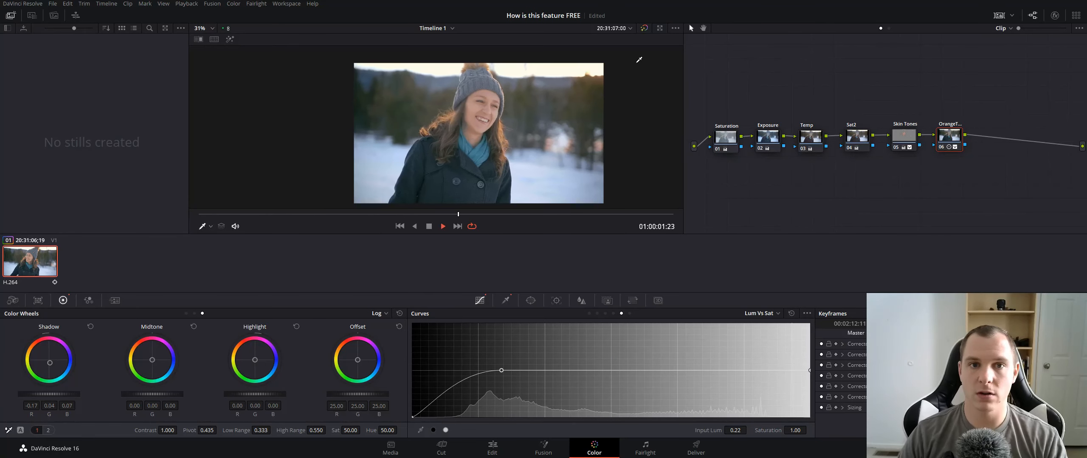
{"action": "left_click", "coordinate": [644, 29]}
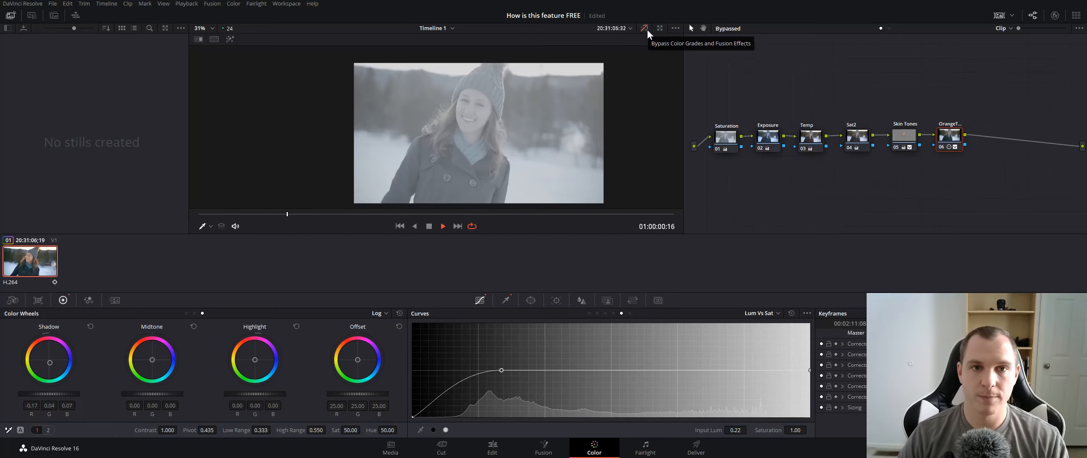
{"action": "left_click", "coordinate": [644, 29]}
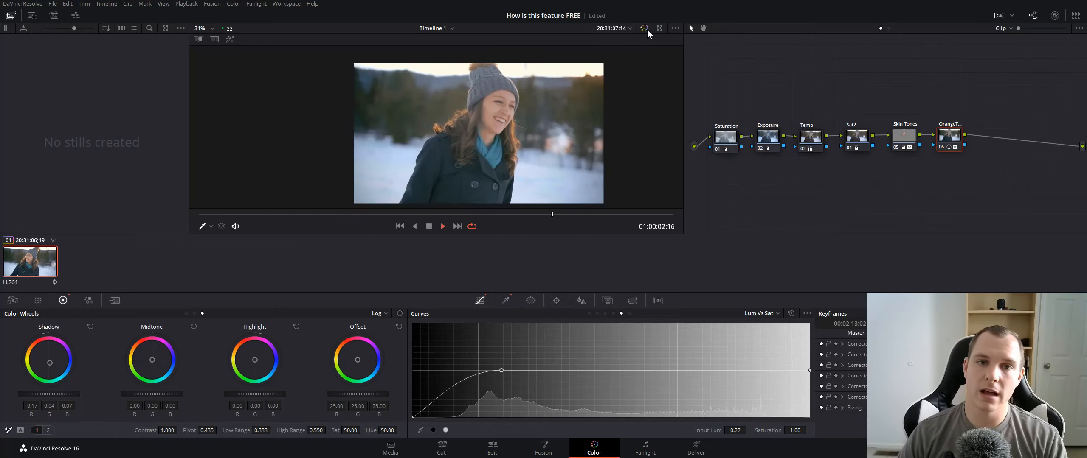
Step: Delete the Skin Tones and OrangeTeal nodes together to compare the clip without them, undo the deletion, and play the restored grade
{"action": "left_click_drag", "start_coordinate": [910, 104], "coordinate": [980, 177]}
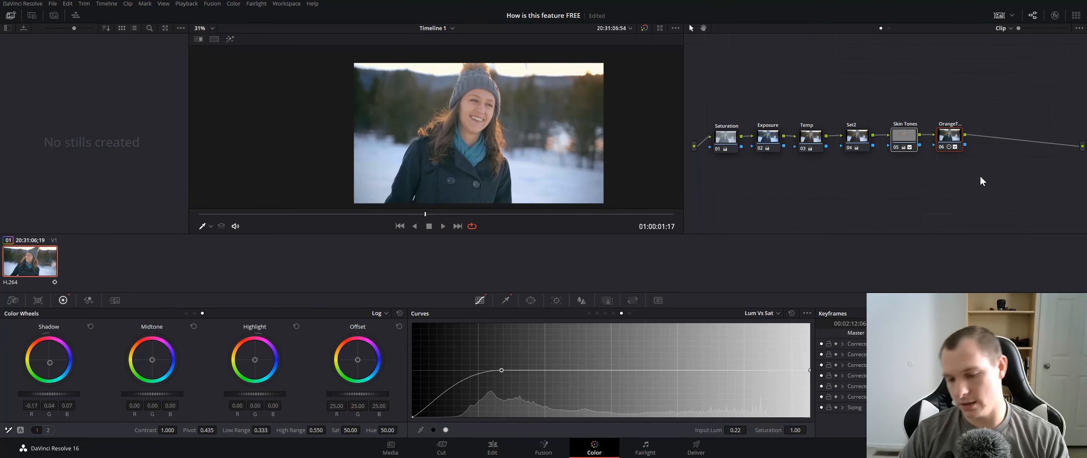
{"action": "key", "text": "Delete"}
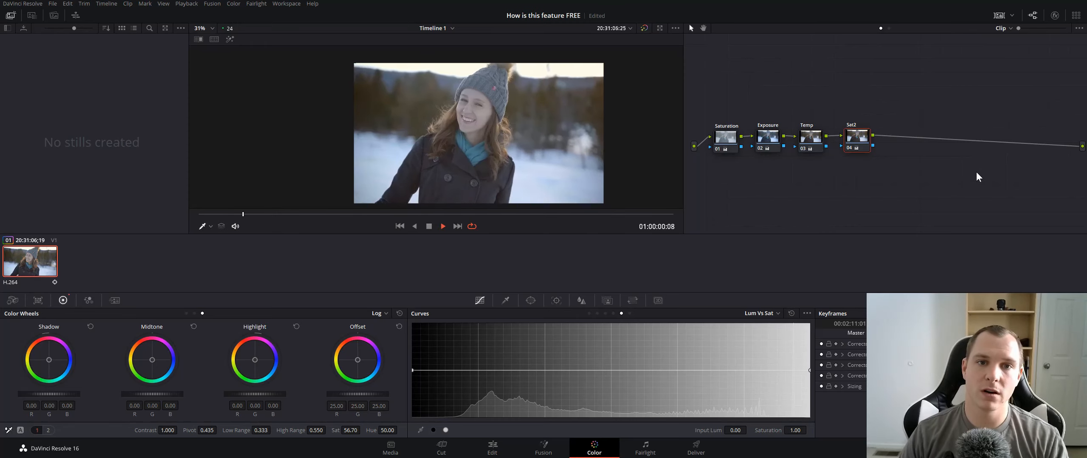
{"action": "key", "text": "space"}
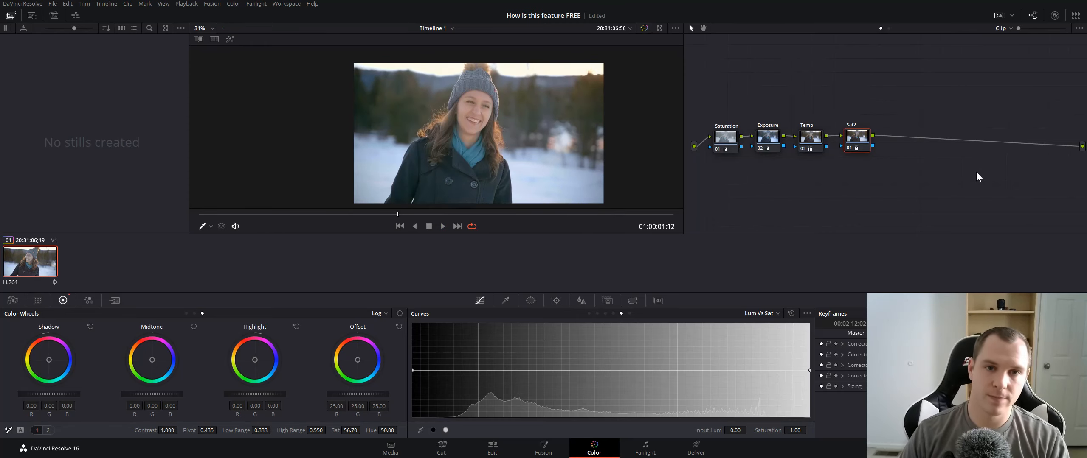
{"action": "key", "text": "ctrl+z"}
{"action": "key", "text": "space"}
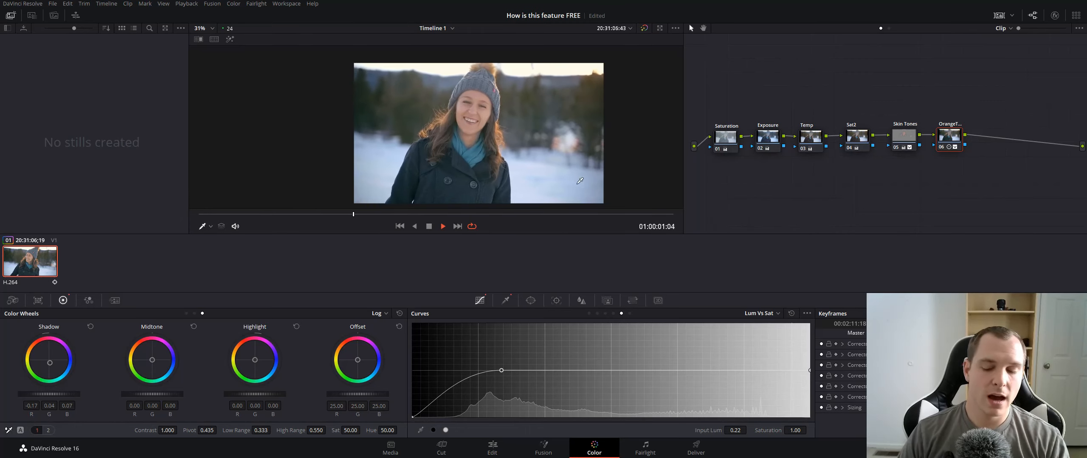
{"action": "key", "text": "space"}
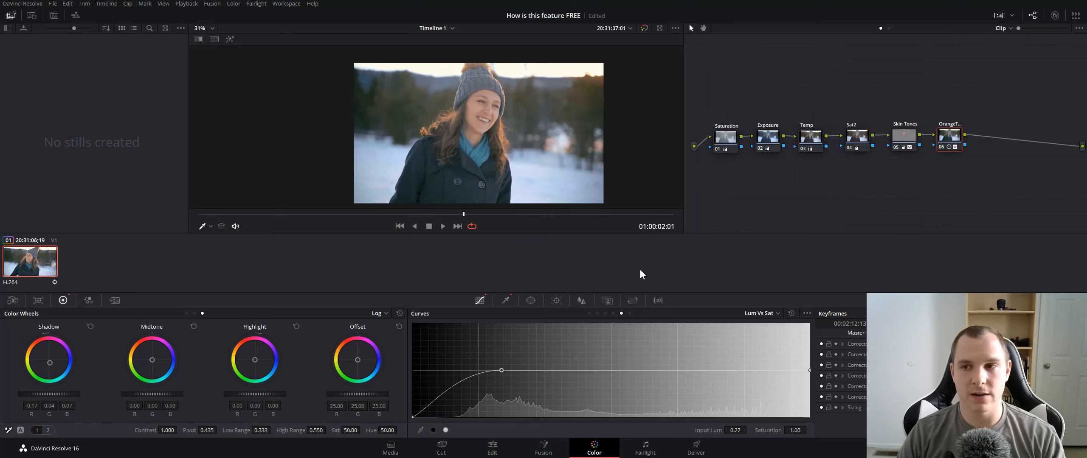
{"action": "left_click", "coordinate": [889, 29]}
{"action": "left_click", "coordinate": [880, 29]}
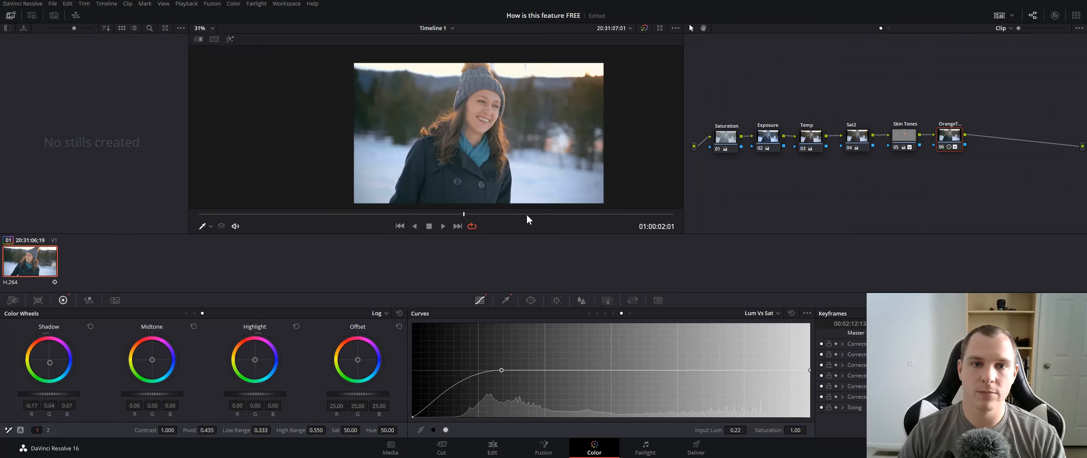